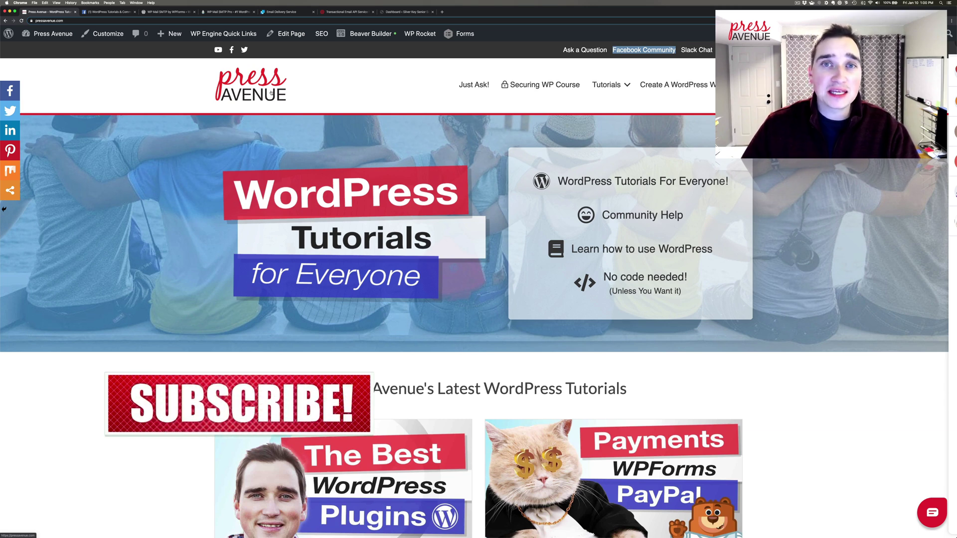
Step: Switch to the WordPress Tutorials & Community Help Facebook group's discussion feed
{"action": "left_click", "coordinate": [109, 12]}
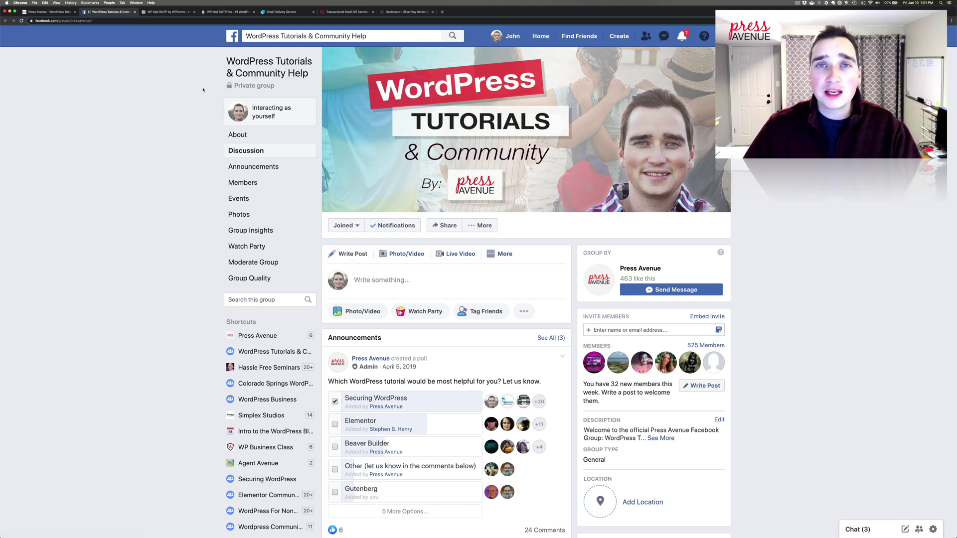
Step: Show the WP Mail SMTP plugin page and highlight 'by WPForms' in its title
{"action": "left_click", "coordinate": [177, 12]}
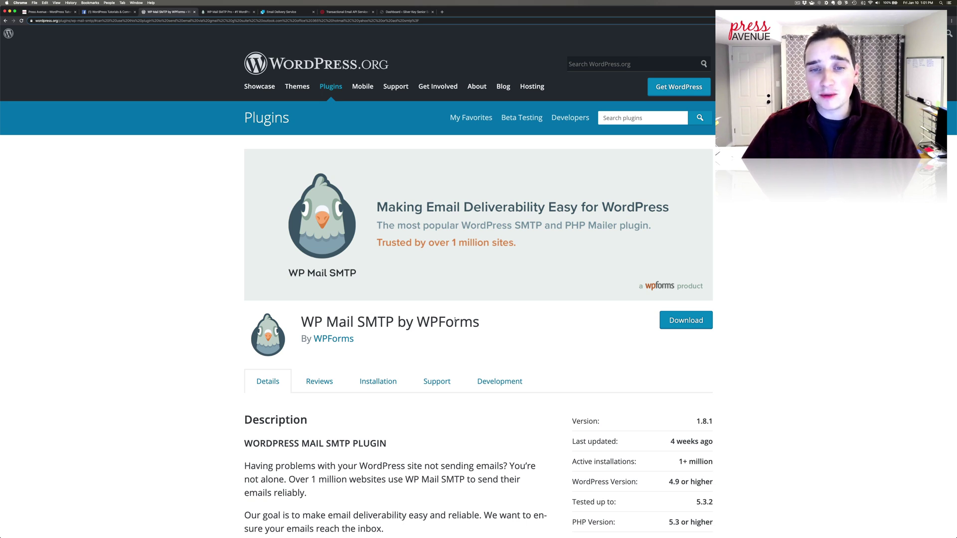
{"action": "left_click_drag", "start_coordinate": [492, 322], "coordinate": [397, 322]}
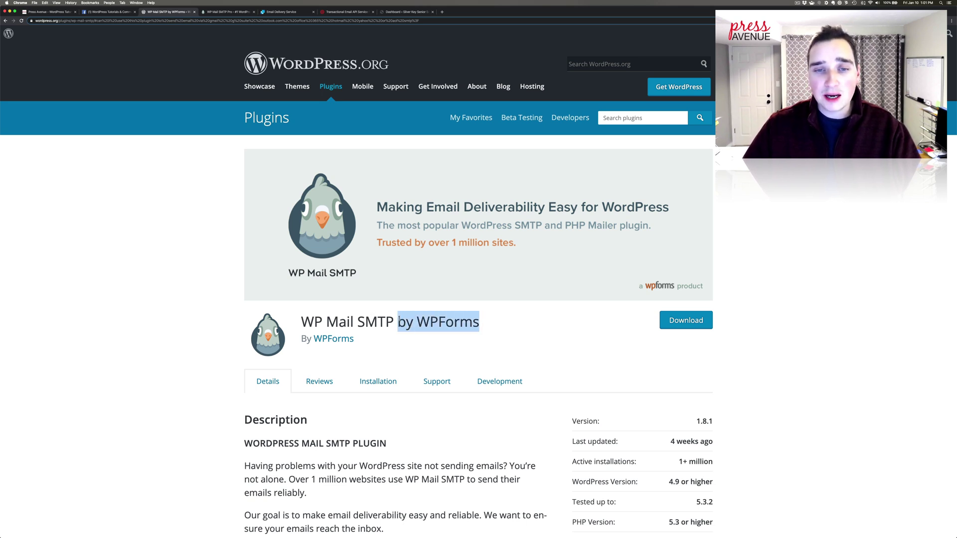
{"action": "left_click", "coordinate": [519, 321]}
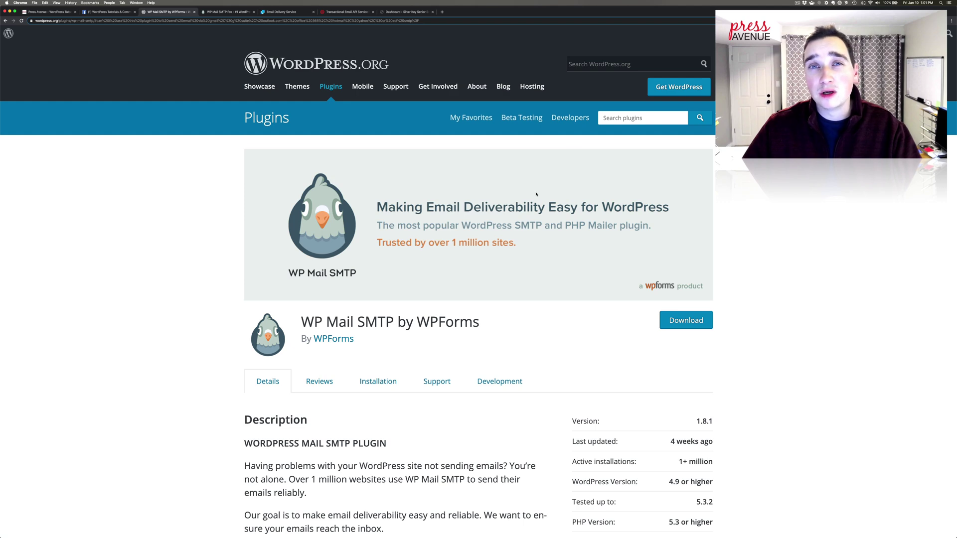
Step: Scroll to the plugin's Description and highlight its stated goal sentence
{"action": "scroll", "coordinate": [529, 197], "scroll_direction": "down", "scroll_amount": 2}
{"action": "scroll", "coordinate": [527, 197], "scroll_direction": "down", "scroll_amount": 10}
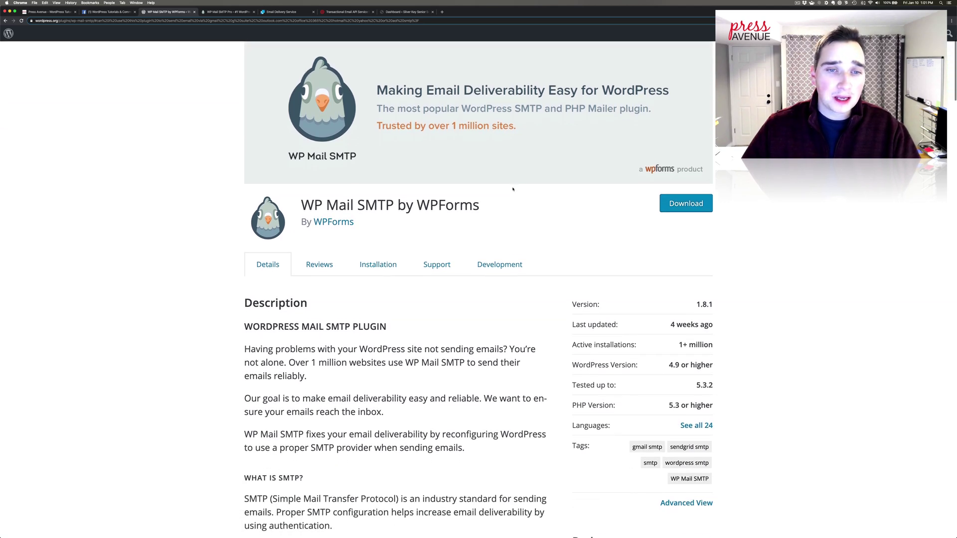
{"action": "scroll", "coordinate": [507, 178], "scroll_direction": "down", "scroll_amount": 2}
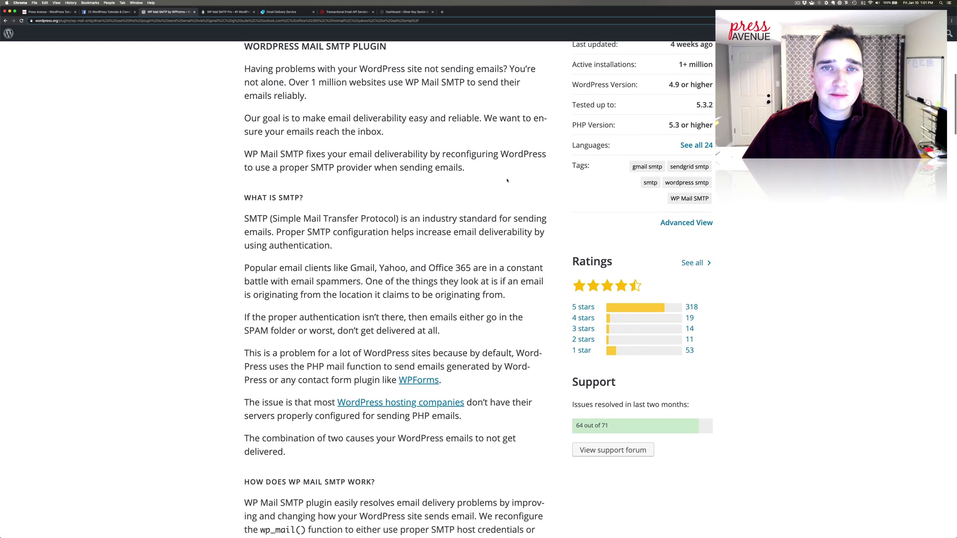
{"action": "left_click_drag", "start_coordinate": [267, 82], "coordinate": [392, 129]}
{"action": "left_click", "coordinate": [312, 129]}
{"action": "left_click_drag", "start_coordinate": [268, 120], "coordinate": [468, 117]}
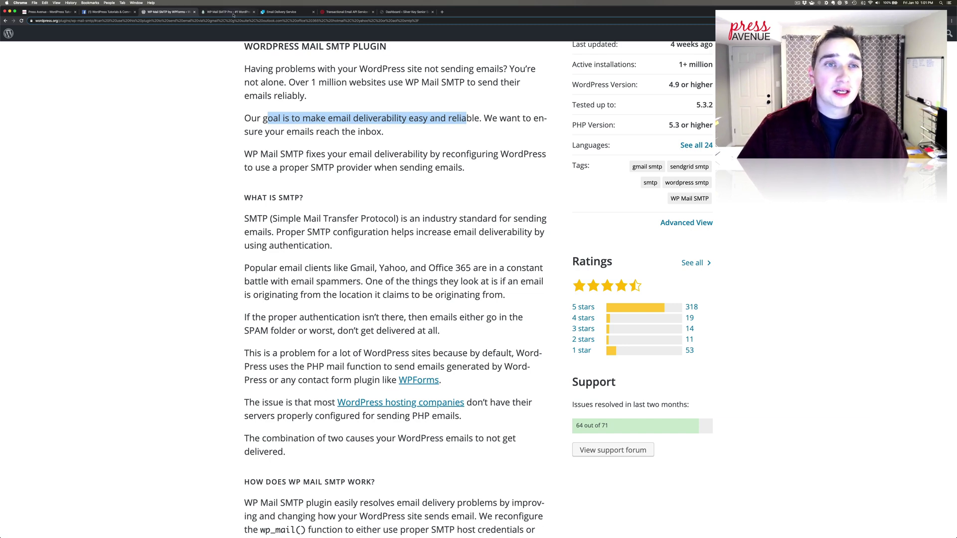
Step: Go from the wpmailsmtp.com Features page to the Pricing page
{"action": "left_click", "coordinate": [230, 12]}
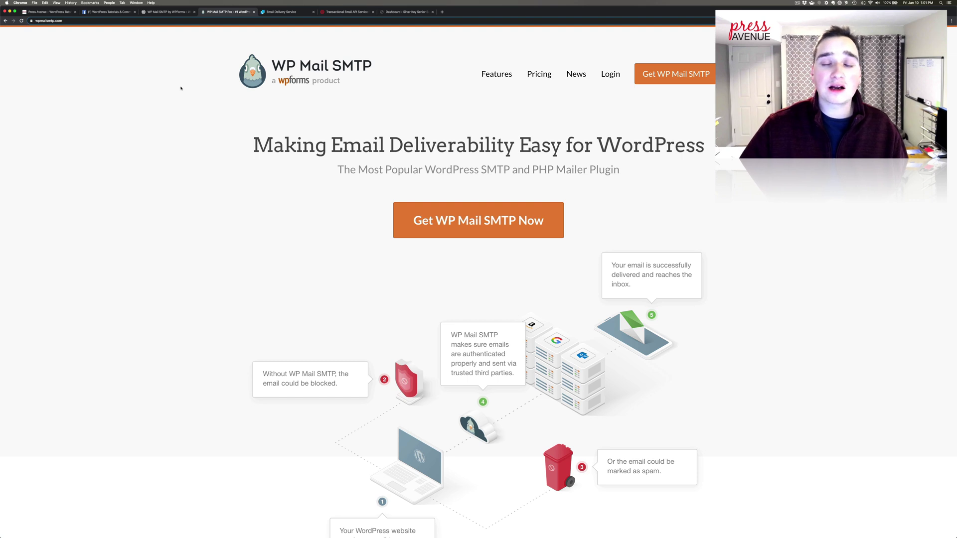
{"action": "scroll", "coordinate": [484, 131], "scroll_direction": "down", "scroll_amount": 1}
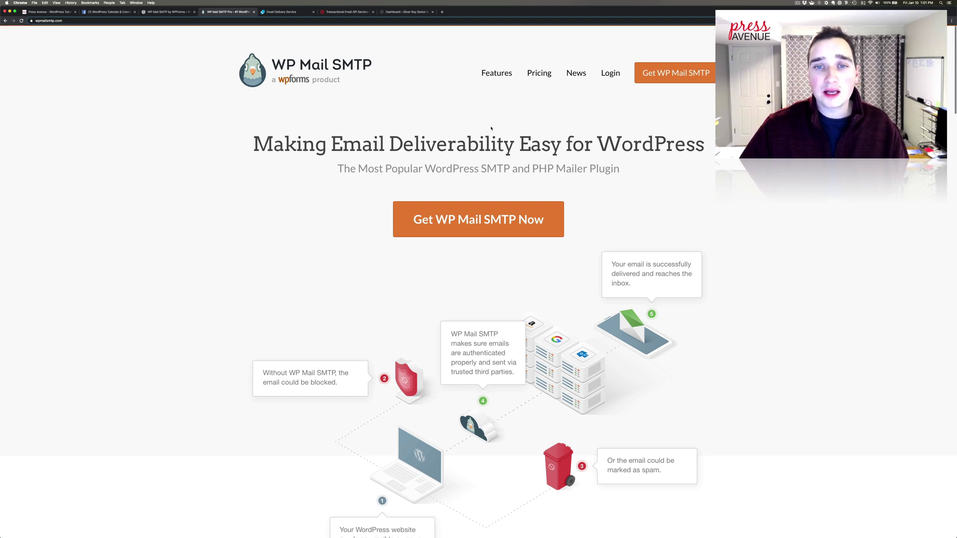
{"action": "scroll", "coordinate": [491, 128], "scroll_direction": "down", "scroll_amount": 12}
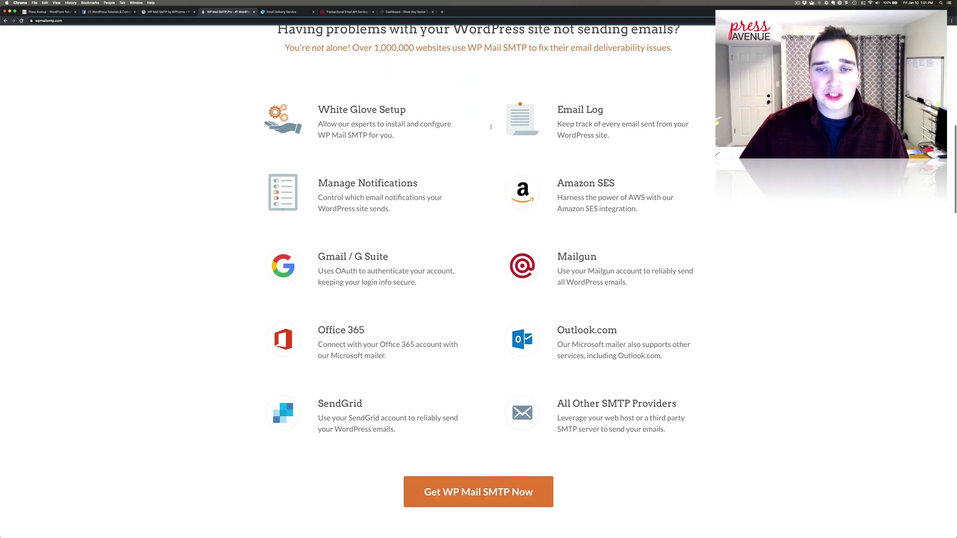
{"action": "scroll", "coordinate": [491, 128], "scroll_direction": "up", "scroll_amount": 15}
{"action": "left_click", "coordinate": [499, 75]}
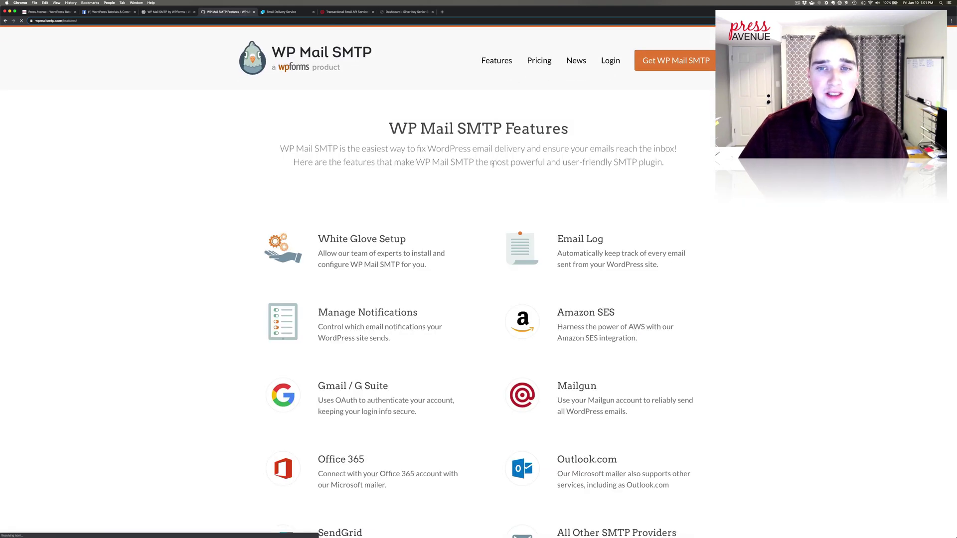
{"action": "scroll", "coordinate": [493, 170], "scroll_direction": "down", "scroll_amount": 4}
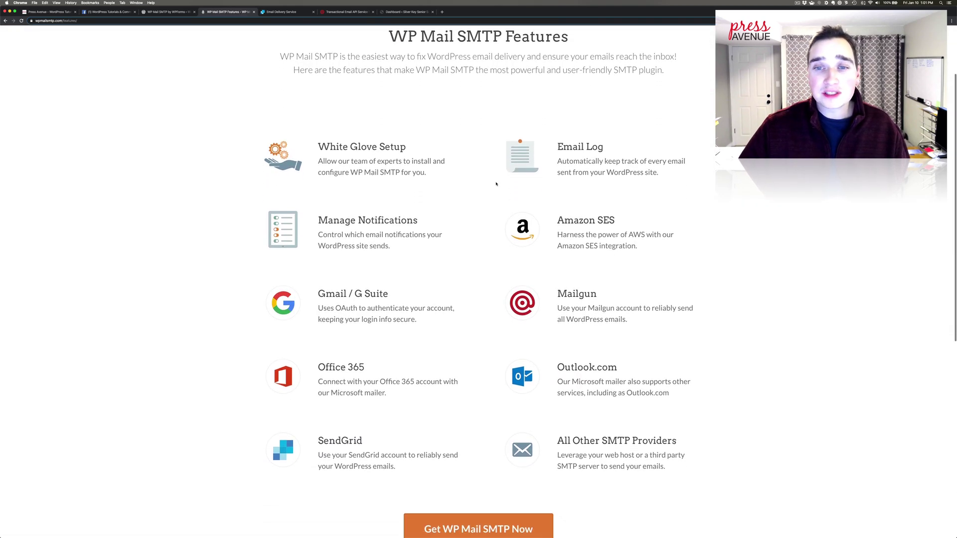
{"action": "scroll", "coordinate": [496, 184], "scroll_direction": "down", "scroll_amount": 10}
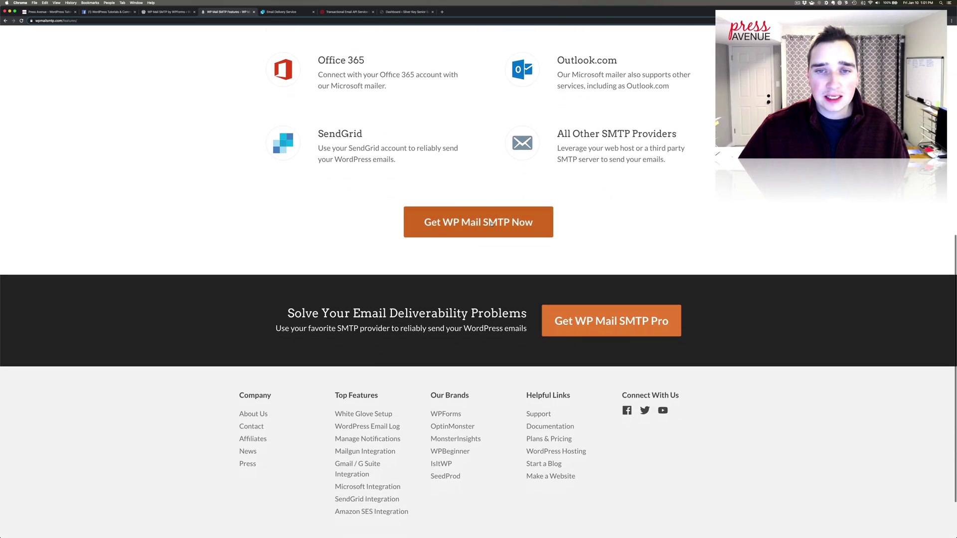
{"action": "left_click", "coordinate": [491, 223]}
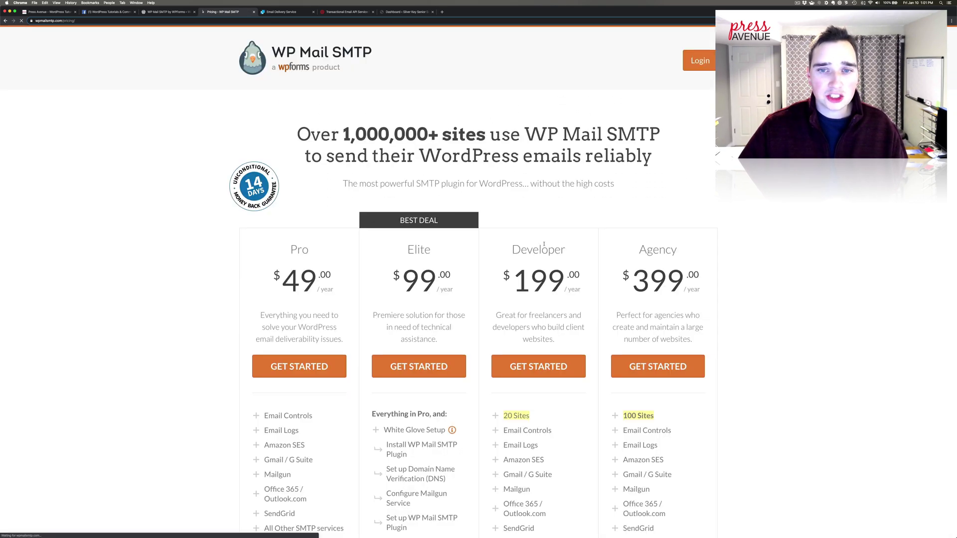
Step: Highlight Amazon SES and Office 365 among the Pro plan's features
{"action": "scroll", "coordinate": [544, 244], "scroll_direction": "down", "scroll_amount": 5}
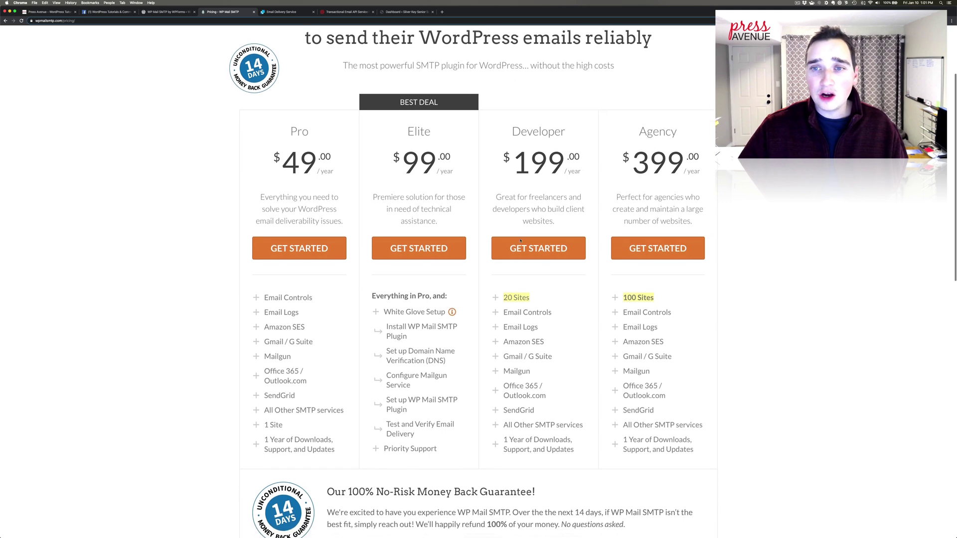
{"action": "scroll", "coordinate": [520, 240], "scroll_direction": "down", "scroll_amount": 3}
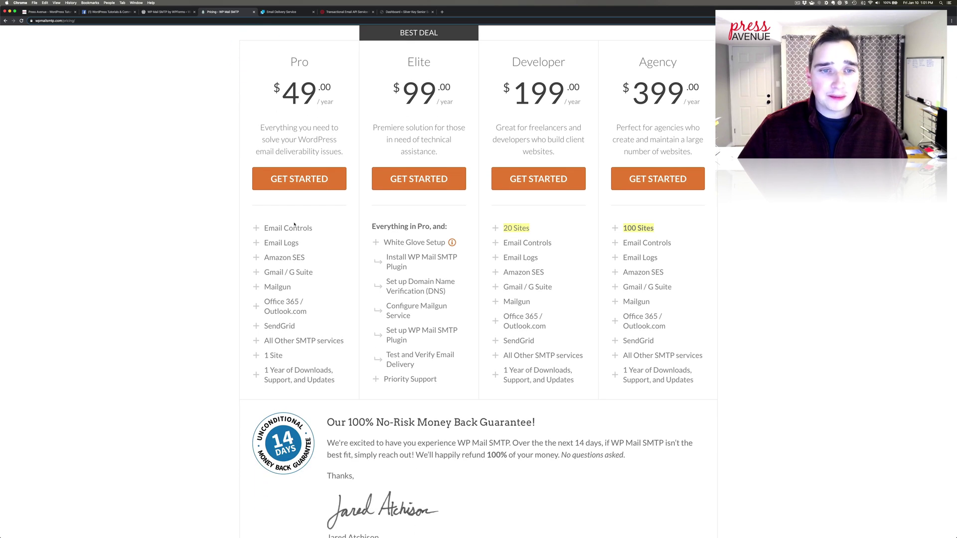
{"action": "double_click", "coordinate": [299, 258]}
{"action": "left_click", "coordinate": [307, 258]}
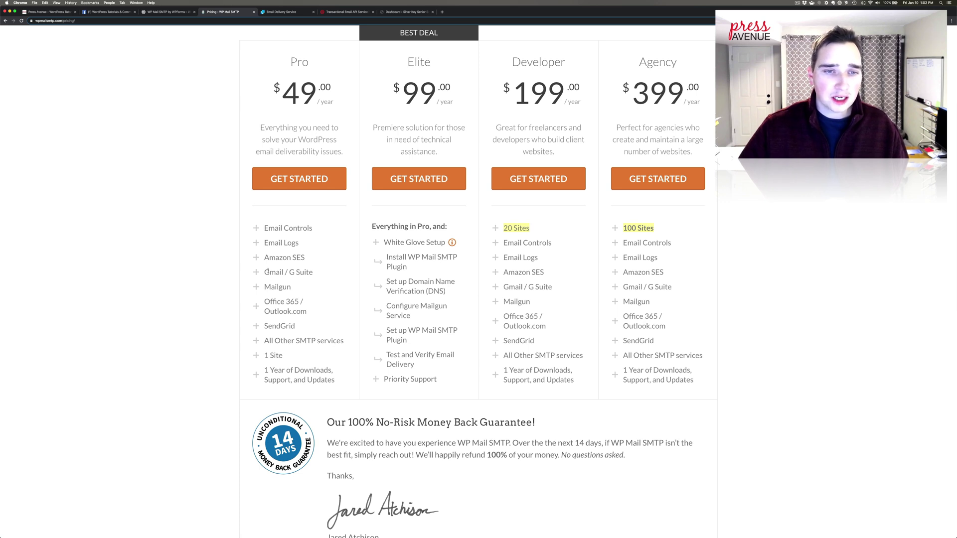
{"action": "left_click_drag", "start_coordinate": [265, 302], "coordinate": [307, 305]}
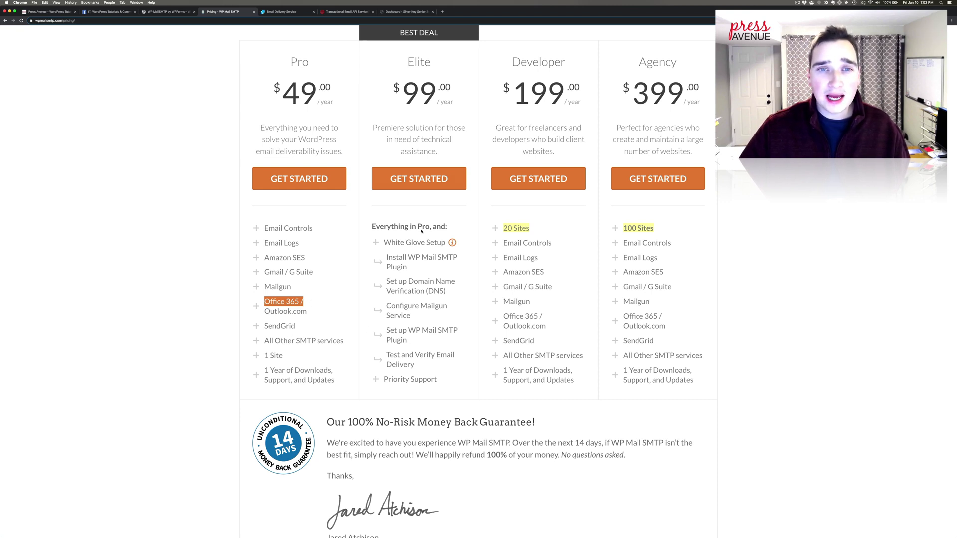
Step: Highlight White Glove Setup and Domain Name Verification in the Elite plan
{"action": "left_click_drag", "start_coordinate": [398, 243], "coordinate": [466, 245]}
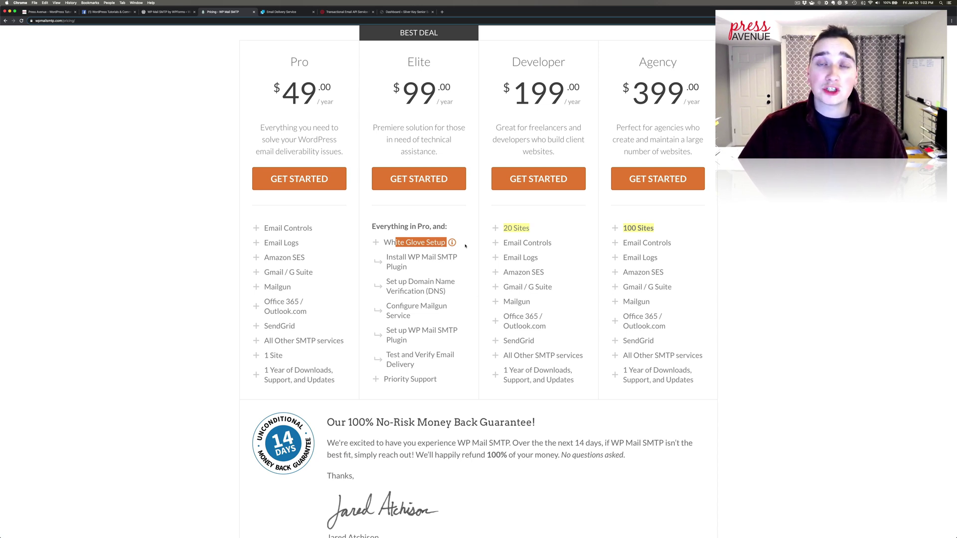
{"action": "scroll", "coordinate": [447, 262], "scroll_direction": "down", "scroll_amount": 3}
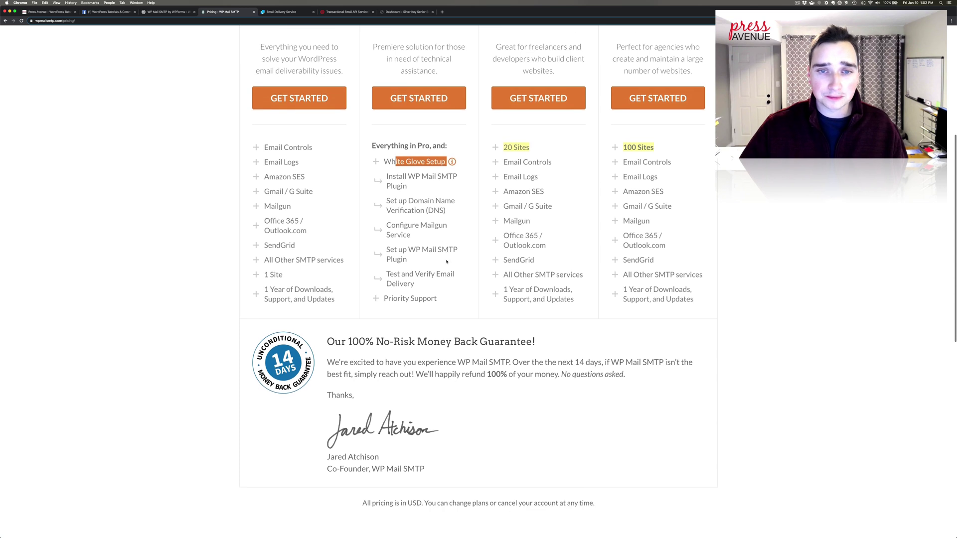
{"action": "left_click_drag", "start_coordinate": [387, 192], "coordinate": [417, 218]}
{"action": "left_click", "coordinate": [434, 274]}
{"action": "left_click", "coordinate": [417, 217]}
{"action": "scroll", "coordinate": [594, 160], "scroll_direction": "up", "scroll_amount": 3}
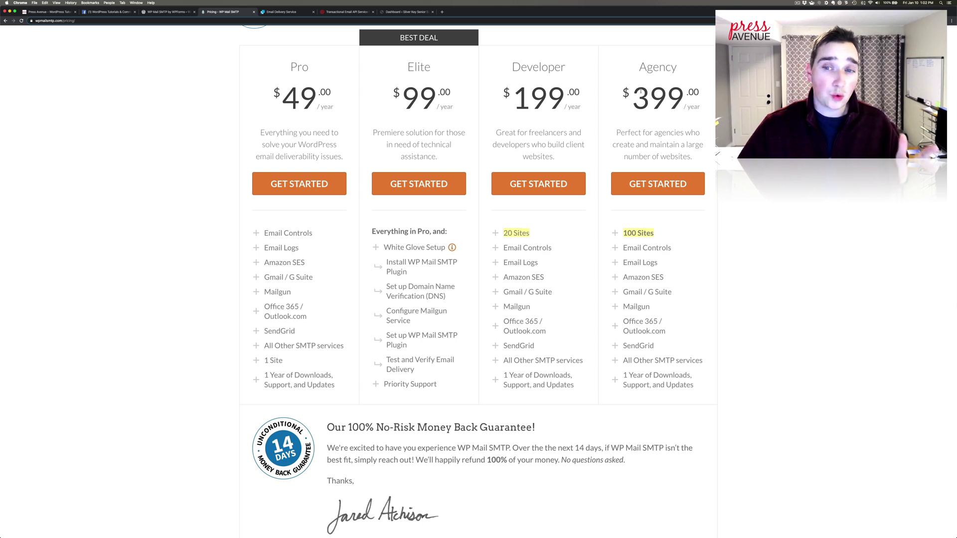
{"action": "scroll", "coordinate": [554, 141], "scroll_direction": "up", "scroll_amount": 5}
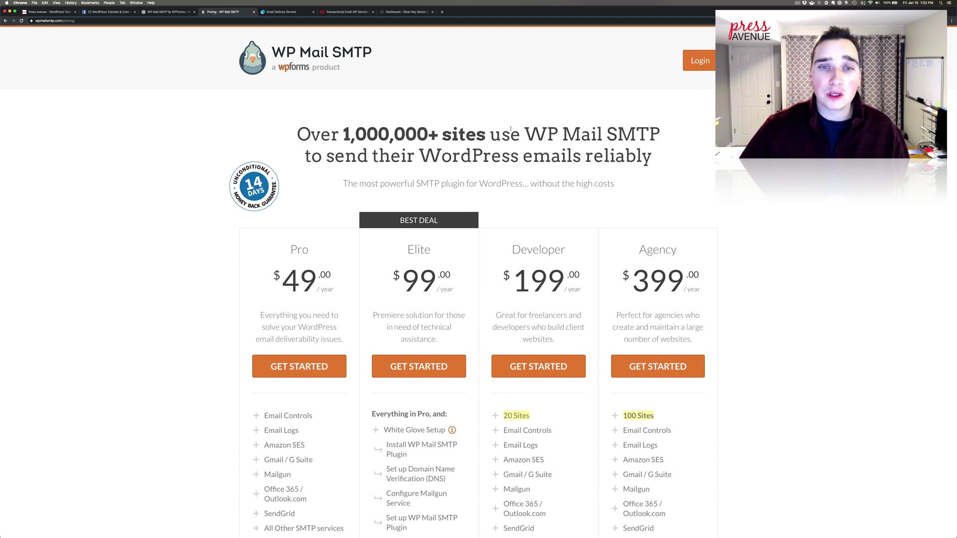
Step: Highlight the plugin page's supported mailers list and its Outlook.com and Office 365 note
{"action": "left_click", "coordinate": [163, 12]}
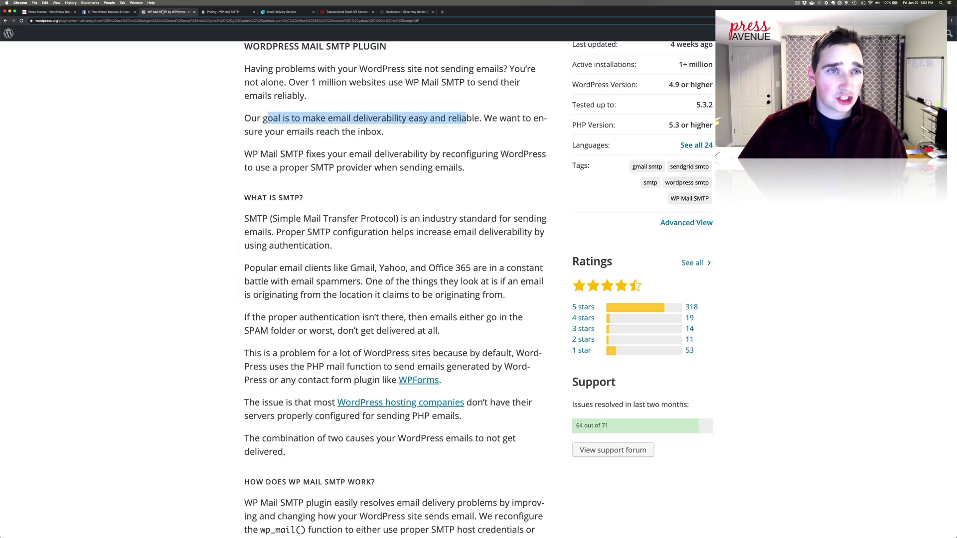
{"action": "scroll", "coordinate": [354, 189], "scroll_direction": "down", "scroll_amount": 10}
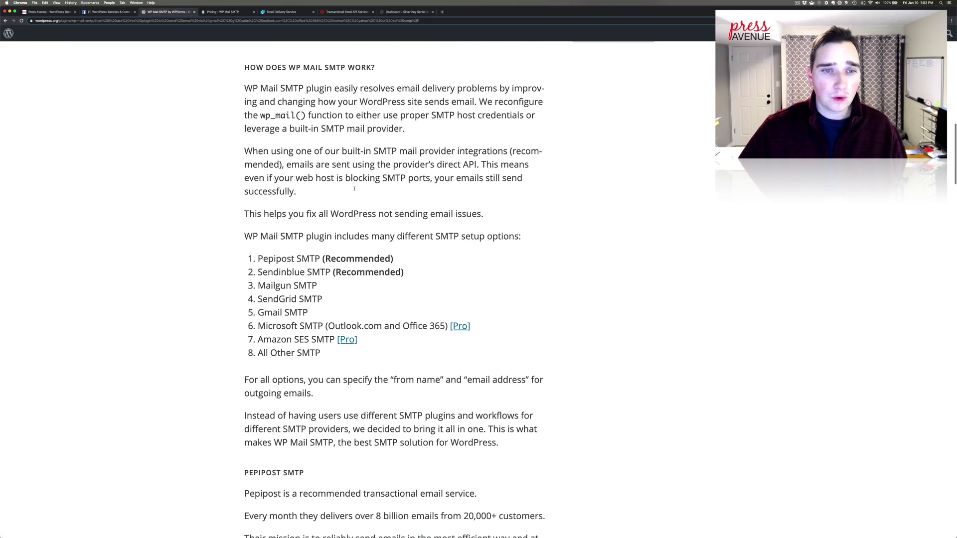
{"action": "scroll", "coordinate": [355, 188], "scroll_direction": "down", "scroll_amount": 3}
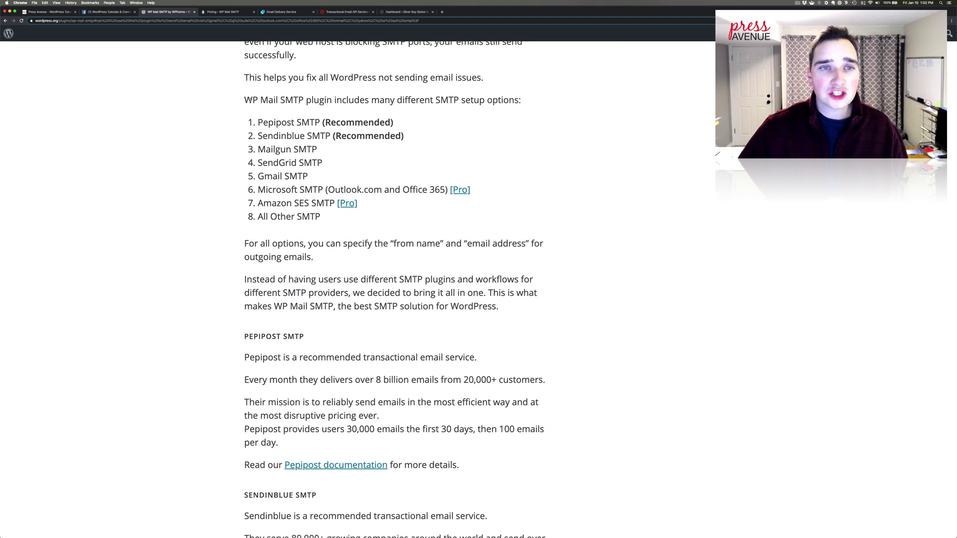
{"action": "left_click_drag", "start_coordinate": [250, 100], "coordinate": [385, 218]}
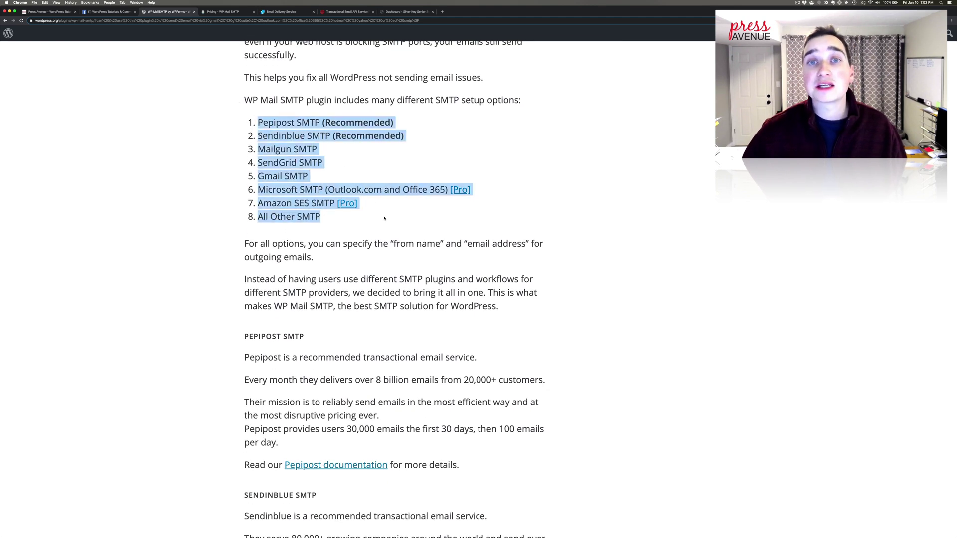
{"action": "left_click", "coordinate": [370, 214]}
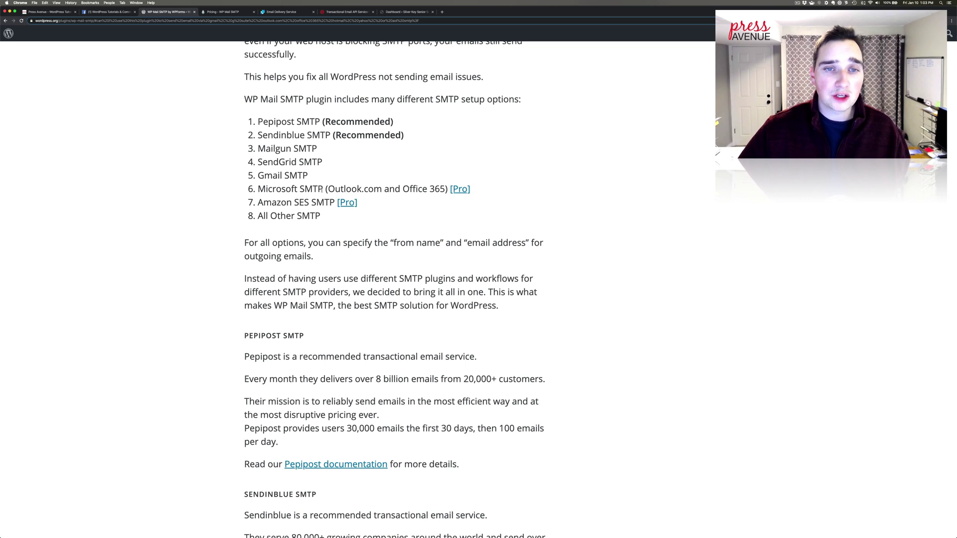
{"action": "left_click_drag", "start_coordinate": [324, 189], "coordinate": [445, 190]}
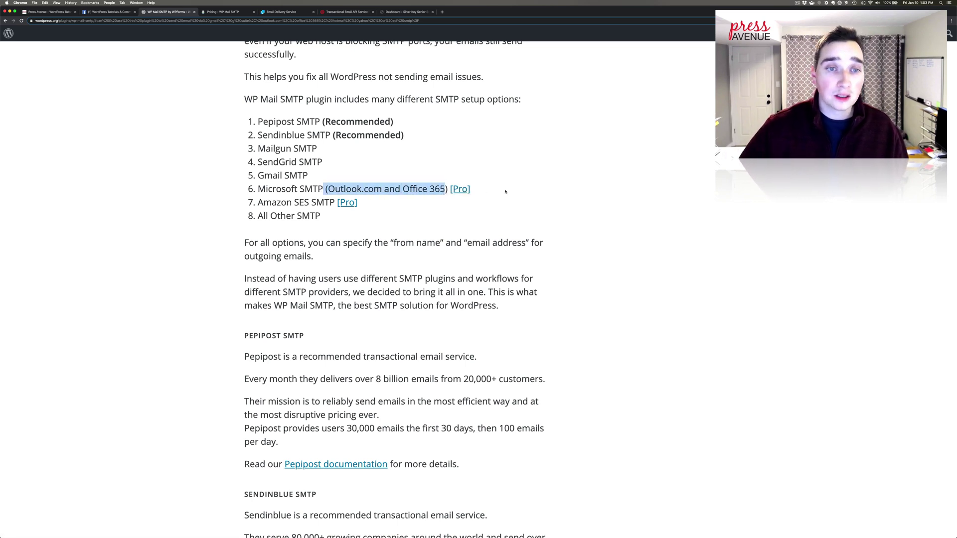
{"action": "left_click_drag", "start_coordinate": [349, 172], "coordinate": [249, 99]}
{"action": "left_click", "coordinate": [295, 115]}
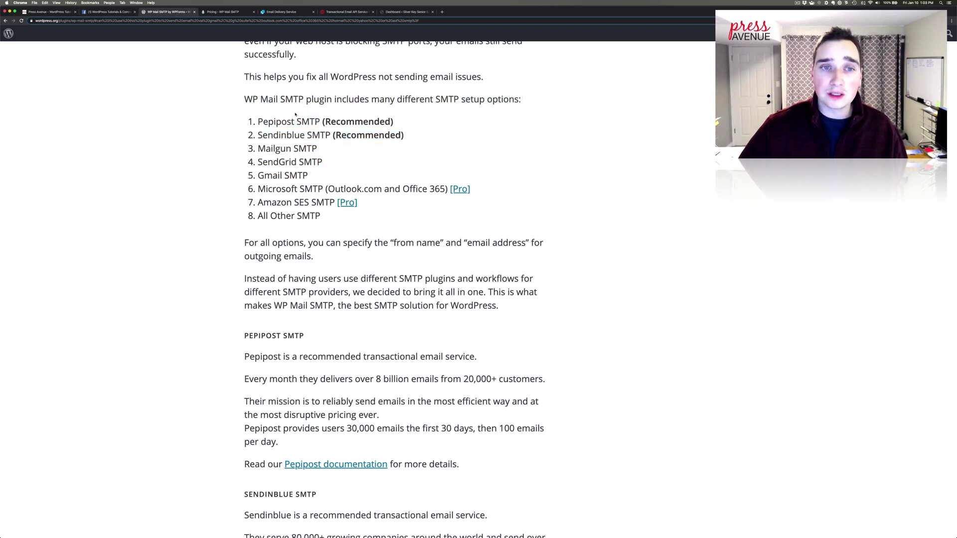
Step: Highlight Pepipost, Sendinblue, Mailgun, SendGrid and All Other SMTP in the mailer list
{"action": "left_click_drag", "start_coordinate": [255, 123], "coordinate": [401, 121]}
{"action": "left_click_drag", "start_coordinate": [257, 135], "coordinate": [428, 135]}
{"action": "left_click", "coordinate": [427, 135]}
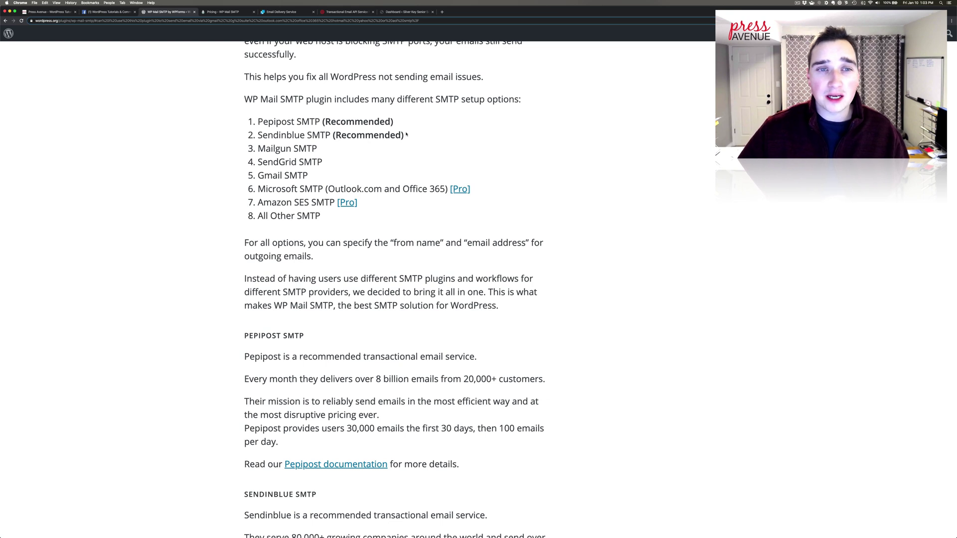
{"action": "left_click_drag", "start_coordinate": [257, 157], "coordinate": [328, 163]}
{"action": "scroll", "coordinate": [325, 162], "scroll_direction": "up", "scroll_amount": 1}
{"action": "left_click", "coordinate": [269, 180]}
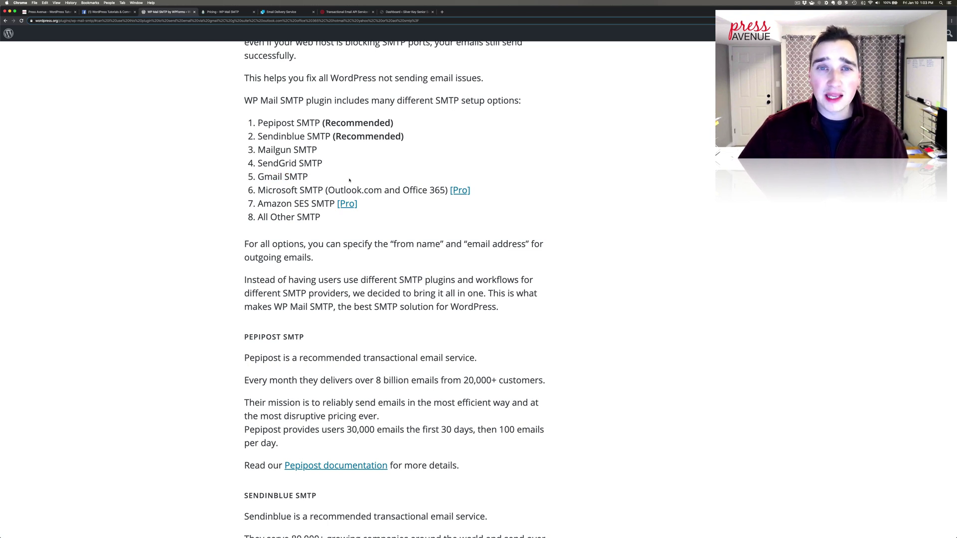
{"action": "left_click_drag", "start_coordinate": [262, 218], "coordinate": [326, 220]}
{"action": "left_click", "coordinate": [326, 219]}
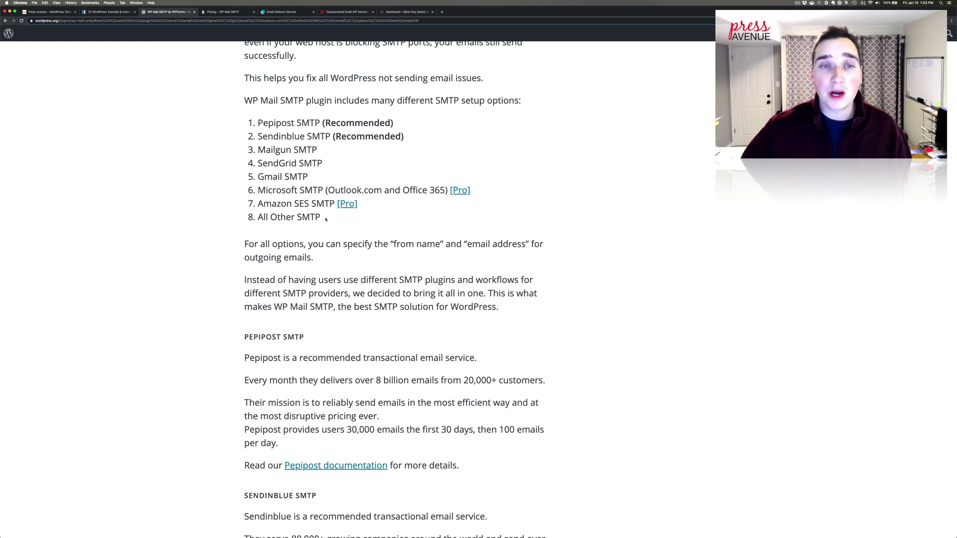
{"action": "scroll", "coordinate": [298, 125], "scroll_direction": "up", "scroll_amount": 5}
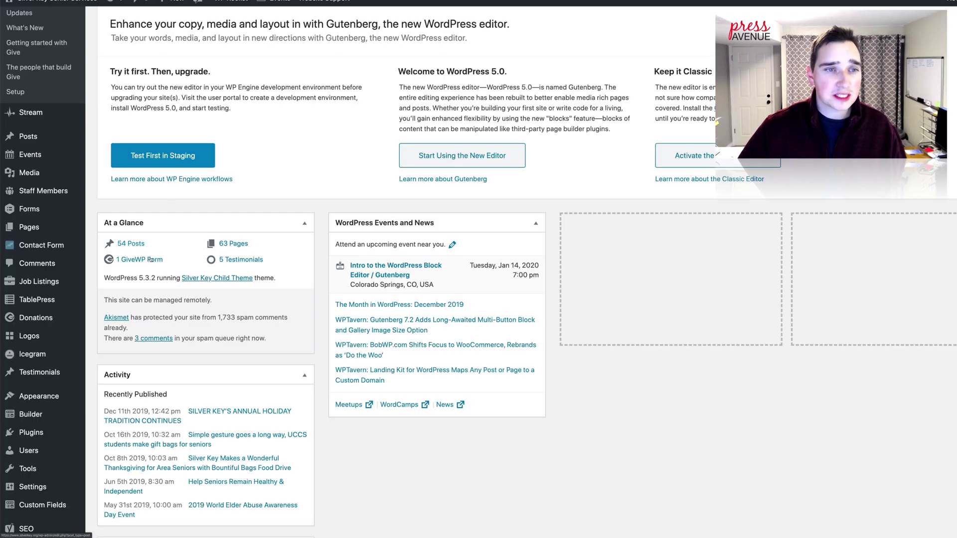
Step: Search Plugins > Add New for 'WP SMTP'
{"action": "scroll", "coordinate": [43, 311], "scroll_direction": "down", "scroll_amount": 3}
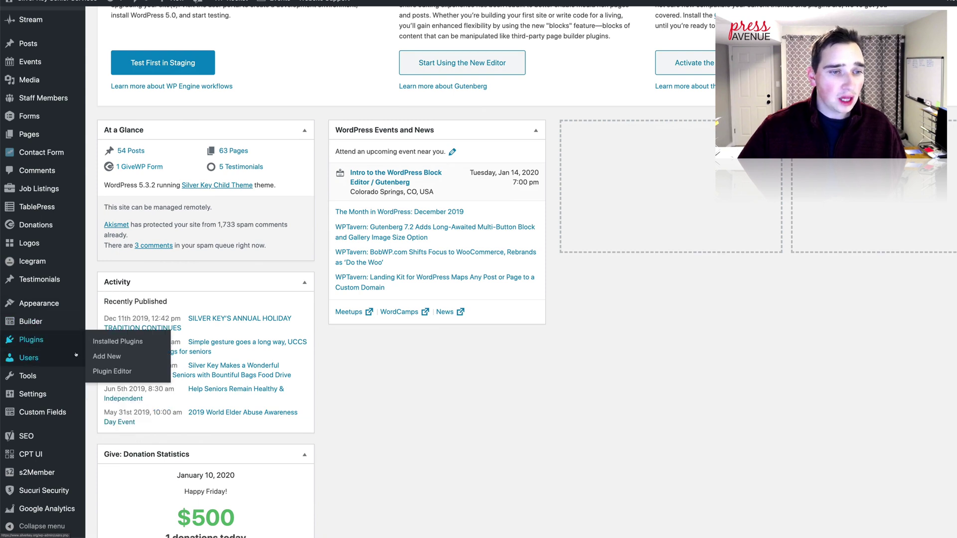
{"action": "left_click_drag", "start_coordinate": [69, 347], "coordinate": [70, 347]}
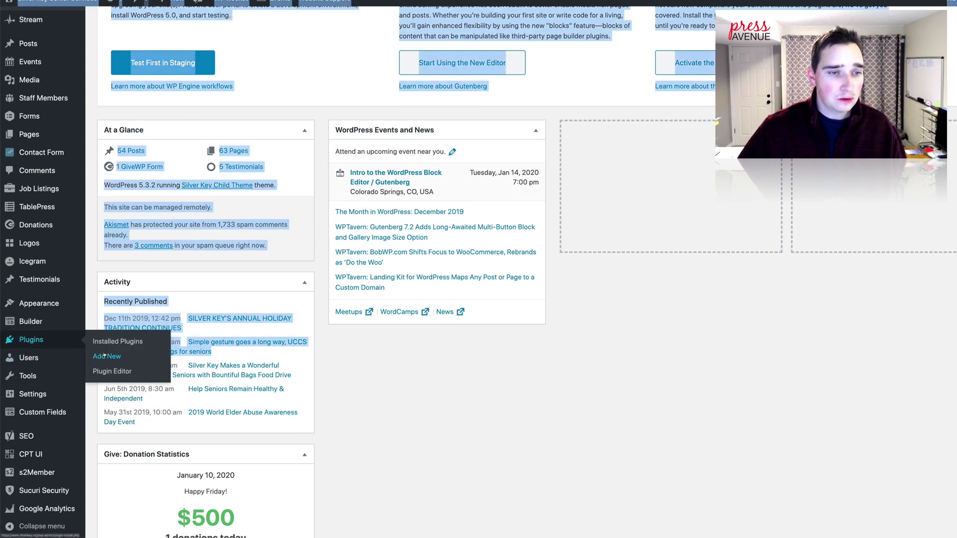
{"action": "left_click", "coordinate": [107, 356]}
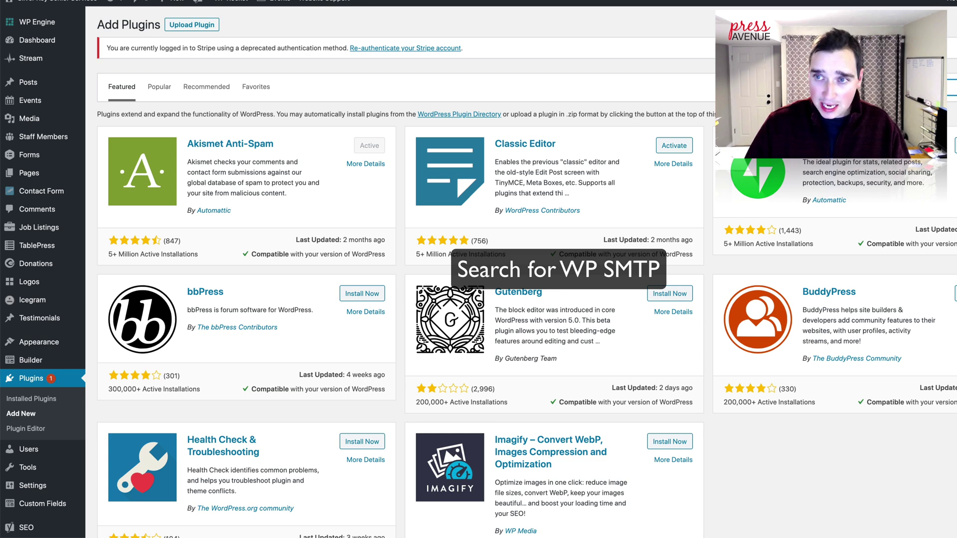
{"action": "type", "text": "WP SMTP"}
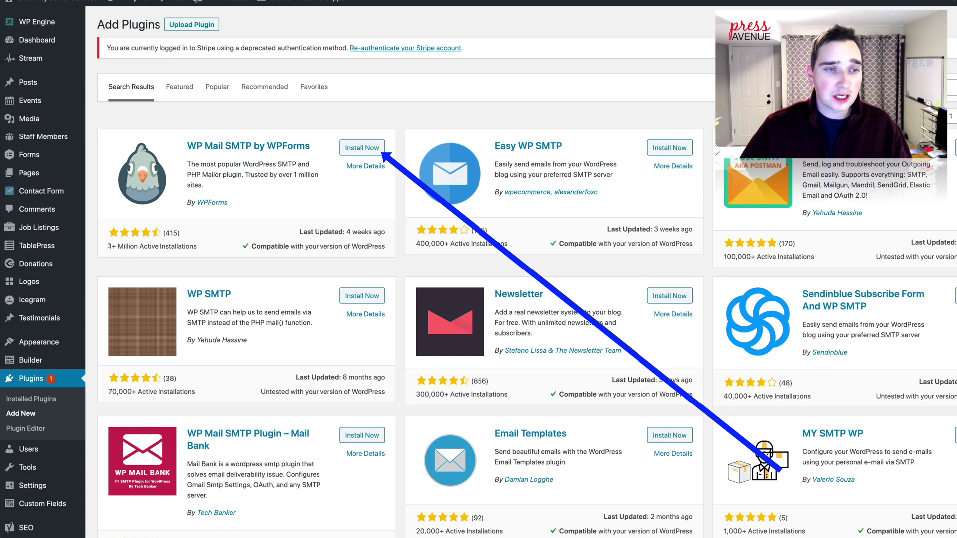
Step: Compare WP Mail SMTP's million-plus installs and last update against Easy WP SMTP
{"action": "left_click_drag", "start_coordinate": [108, 246], "coordinate": [162, 232]}
{"action": "left_click", "coordinate": [211, 250]}
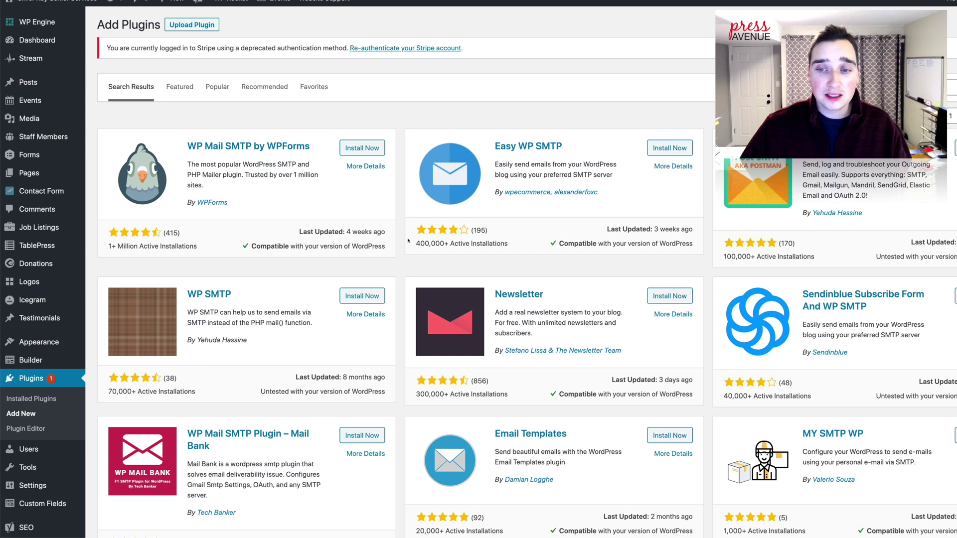
{"action": "left_click_drag", "start_coordinate": [421, 245], "coordinate": [481, 244]}
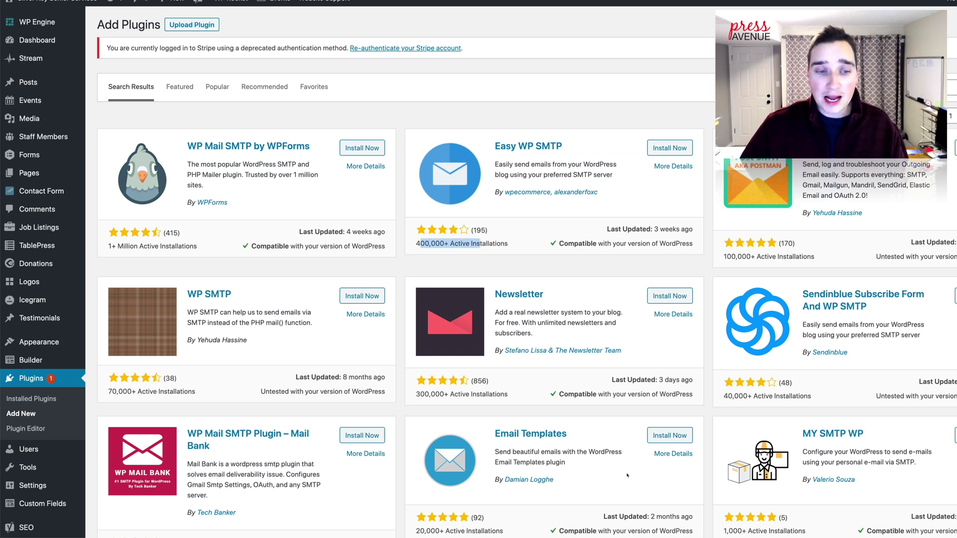
{"action": "left_click_drag", "start_coordinate": [118, 247], "coordinate": [179, 246]}
{"action": "left_click", "coordinate": [311, 239]}
{"action": "left_click_drag", "start_coordinate": [322, 233], "coordinate": [384, 232]}
{"action": "left_click", "coordinate": [383, 233]}
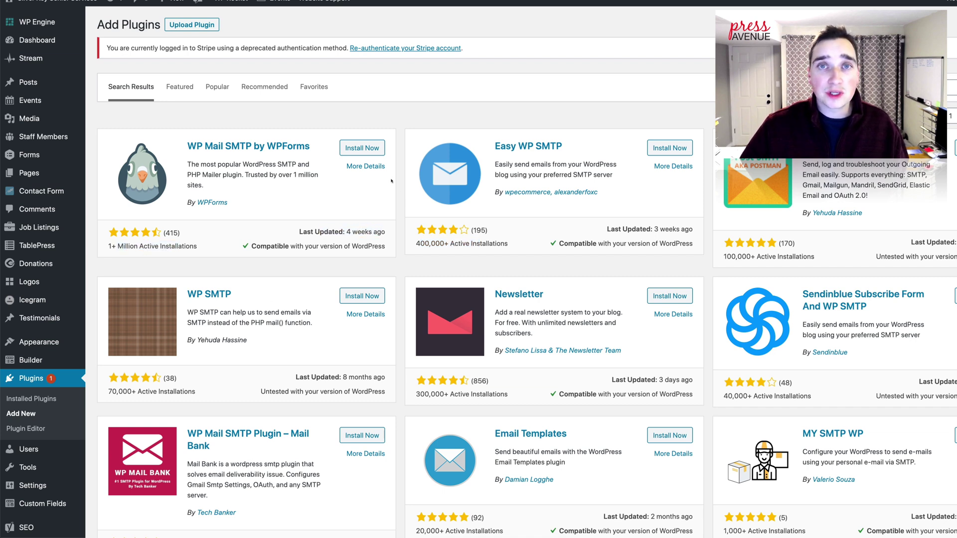
Step: Install and activate WP Mail SMTP by WPForms, then check the Installed Plugins list
{"action": "left_click", "coordinate": [383, 146]}
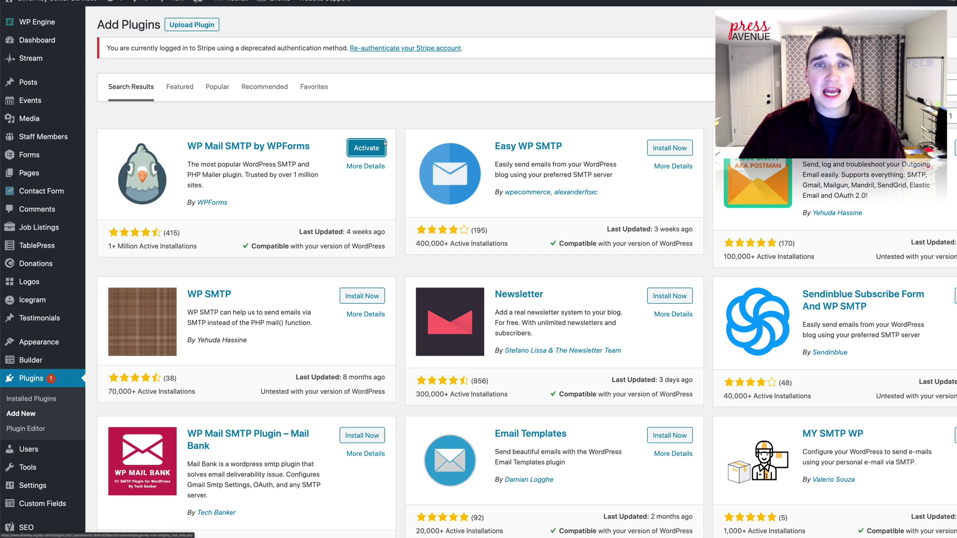
{"action": "left_click", "coordinate": [385, 144]}
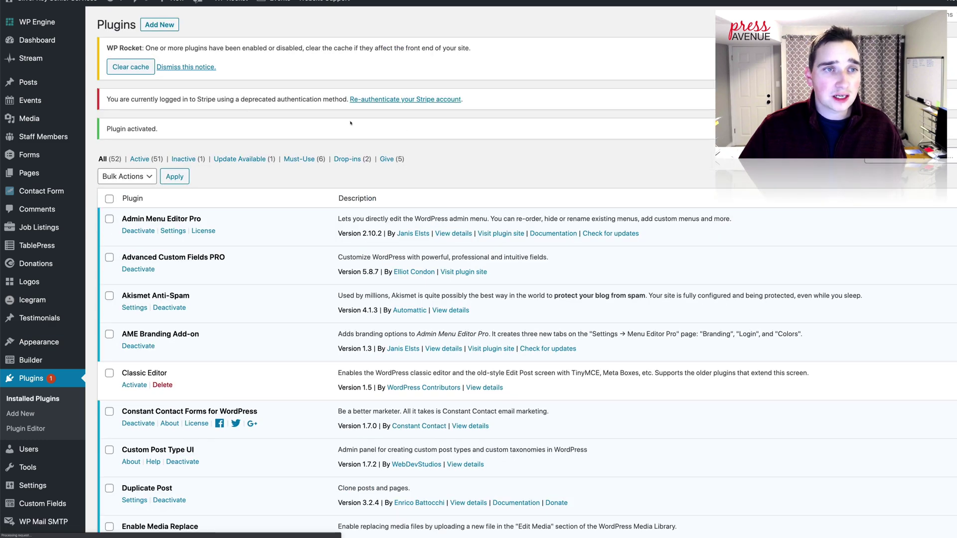
{"action": "left_click", "coordinate": [134, 66]}
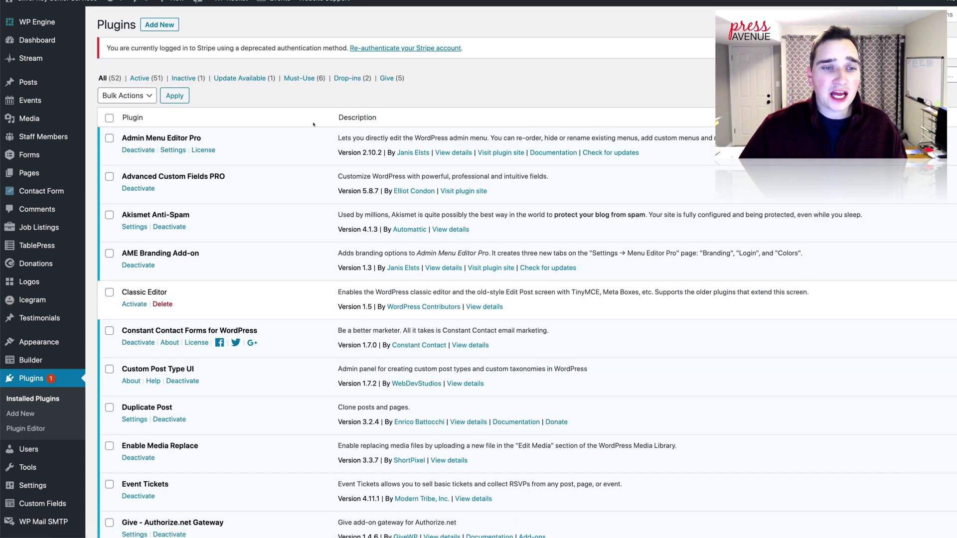
{"action": "scroll", "coordinate": [309, 128], "scroll_direction": "down", "scroll_amount": 3}
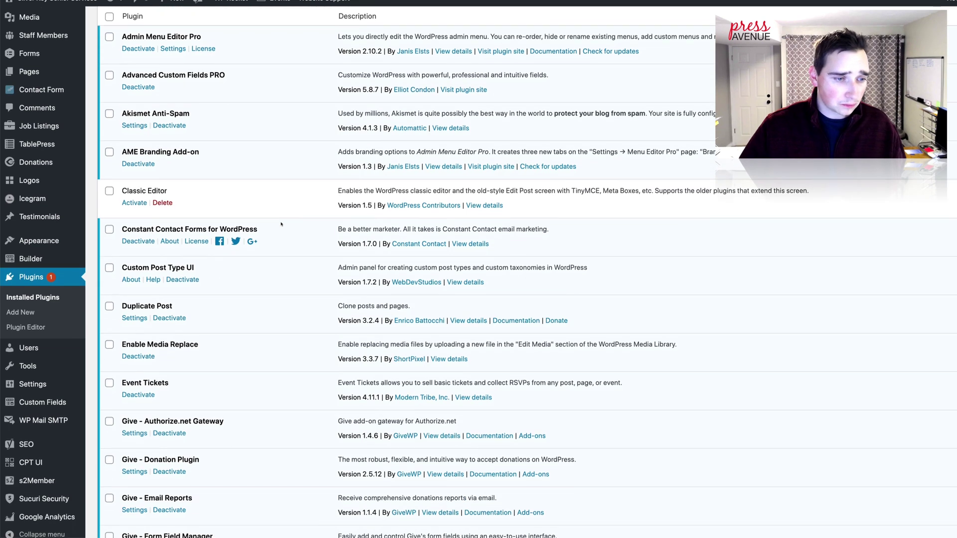
{"action": "scroll", "coordinate": [116, 219], "scroll_direction": "down", "scroll_amount": 2}
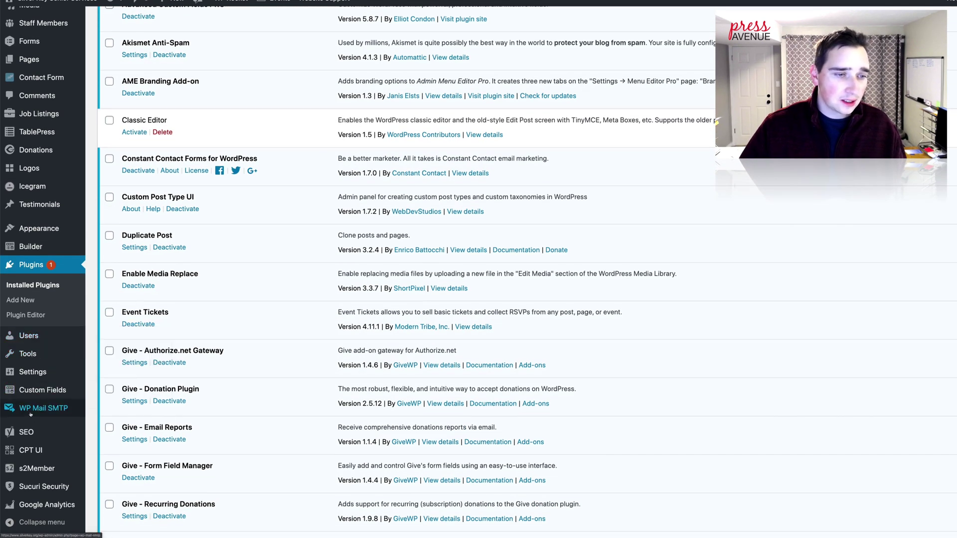
{"action": "mouse_move", "coordinate": [29, 414]}
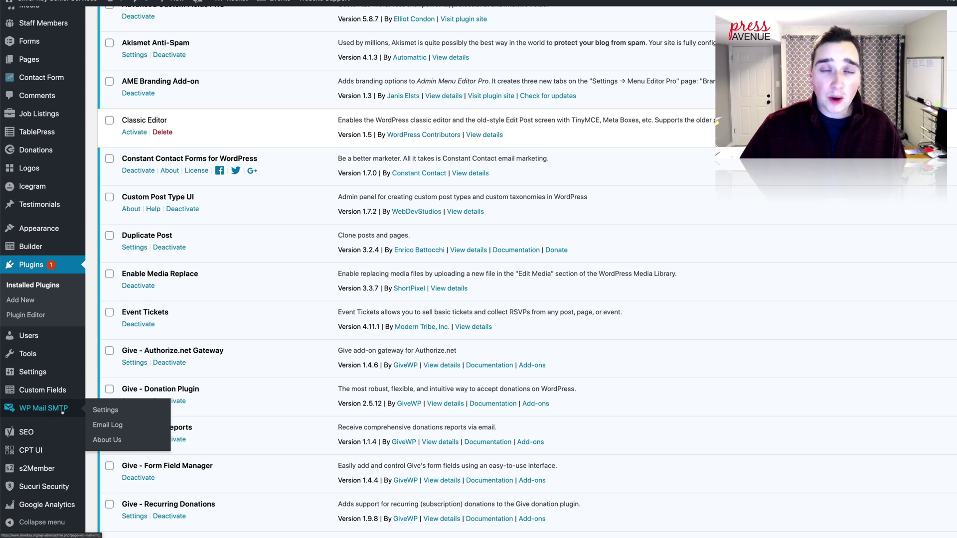
Step: Open WP Mail SMTP Settings and paste a new sender address into From Email
{"action": "left_click", "coordinate": [63, 412]}
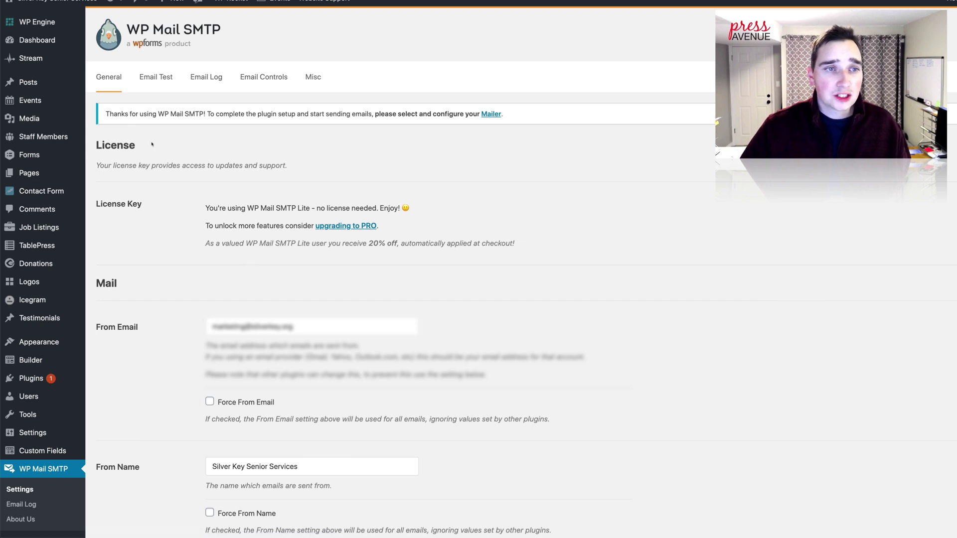
{"action": "left_click_drag", "start_coordinate": [114, 114], "coordinate": [505, 115]}
{"action": "left_click", "coordinate": [515, 146]}
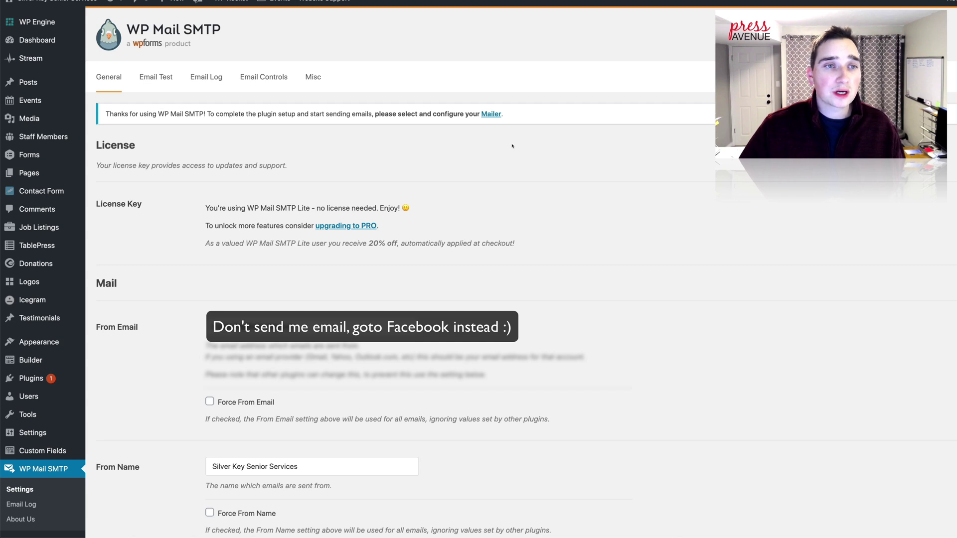
{"action": "scroll", "coordinate": [512, 146], "scroll_direction": "down", "scroll_amount": 1}
{"action": "scroll", "coordinate": [349, 119], "scroll_direction": "up", "scroll_amount": 1}
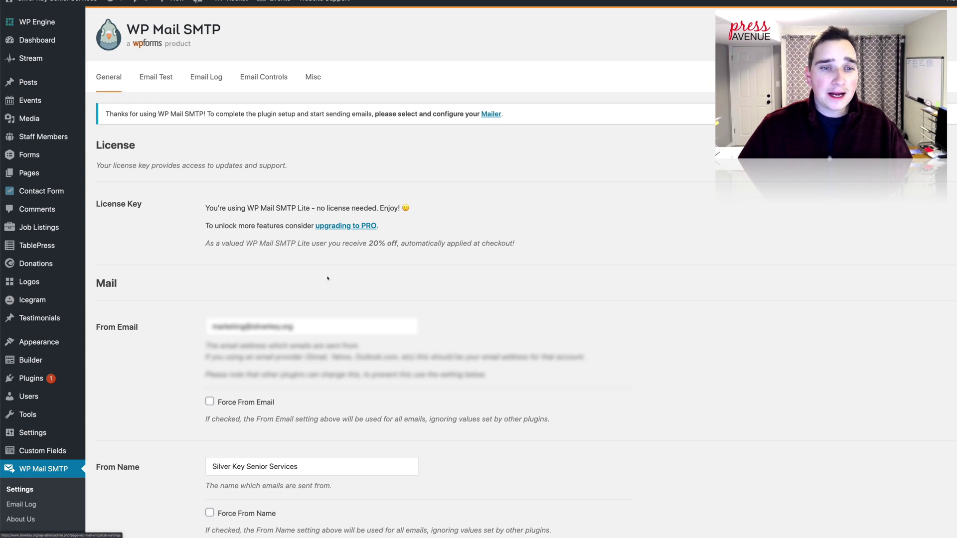
{"action": "triple_click", "coordinate": [317, 330]}
{"action": "key", "text": "ctrl+v"}
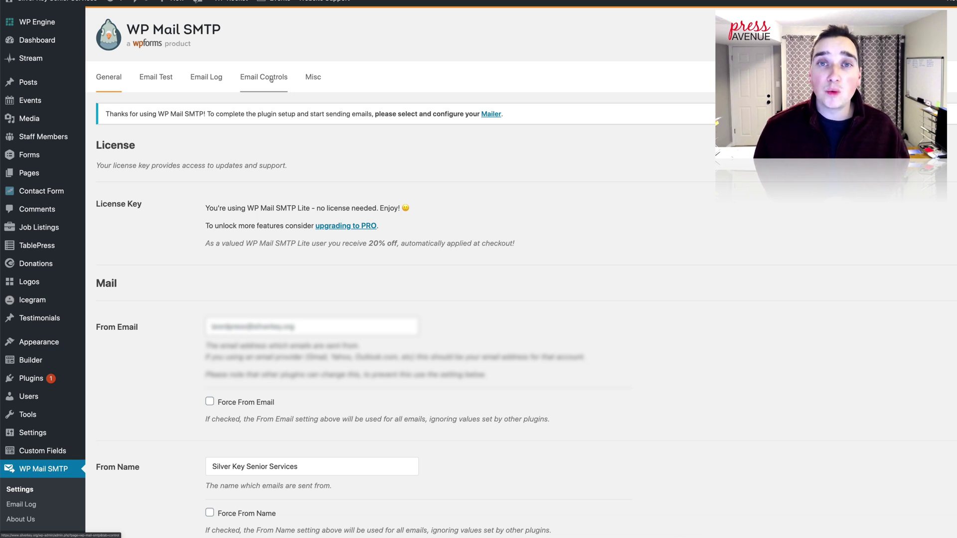
Step: Tick Hide Announcements under Misc and note the uninstall data-removal warning
{"action": "left_click", "coordinate": [271, 80]}
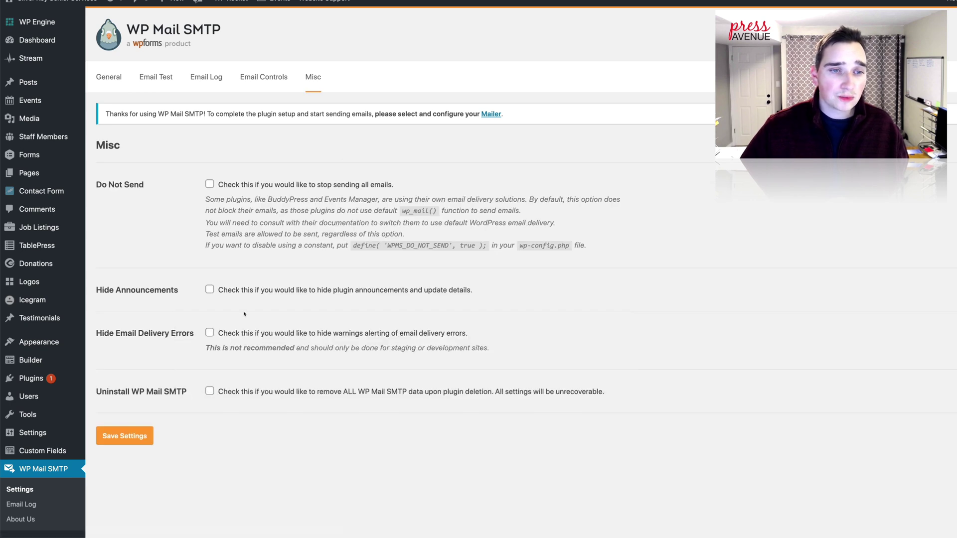
{"action": "left_click", "coordinate": [210, 290]}
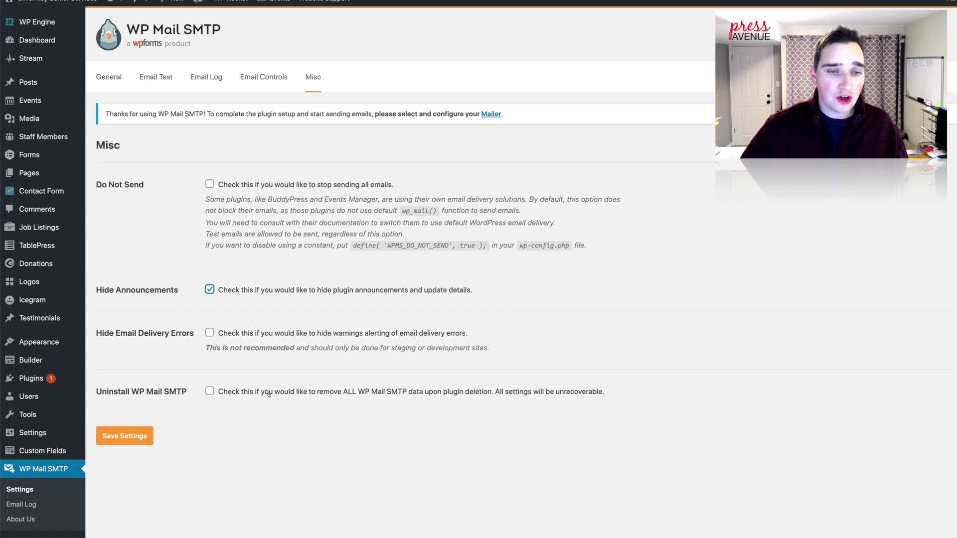
{"action": "left_click_drag", "start_coordinate": [269, 392], "coordinate": [465, 392]}
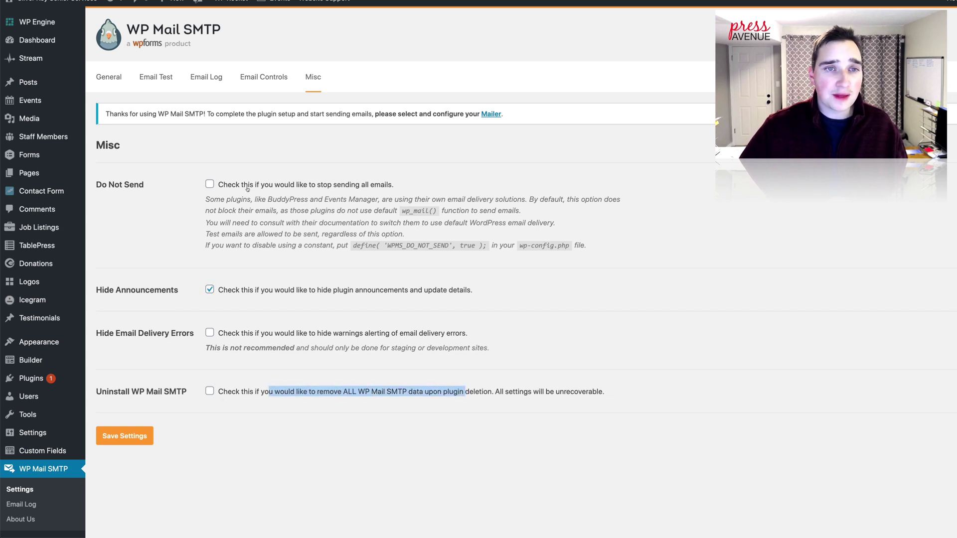
Step: Look over the Email Controls and Email Log upgrade pages, returning to Email Controls
{"action": "left_click", "coordinate": [254, 76]}
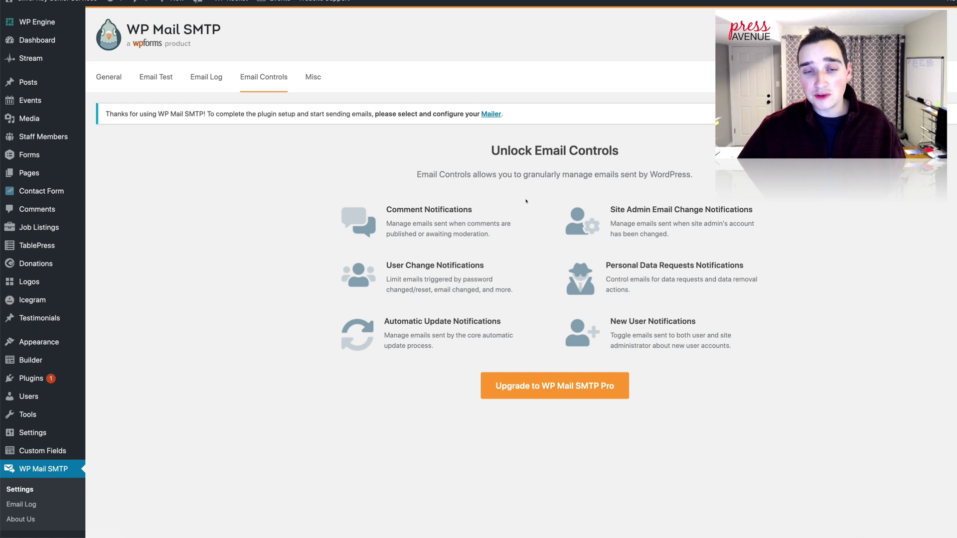
{"action": "left_click_drag", "start_coordinate": [418, 324], "coordinate": [486, 323]}
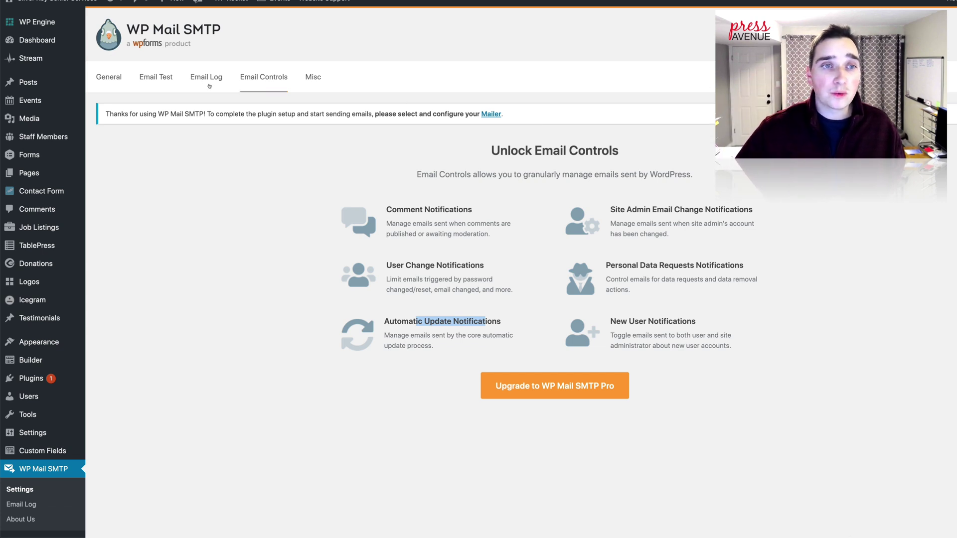
{"action": "left_click", "coordinate": [193, 81]}
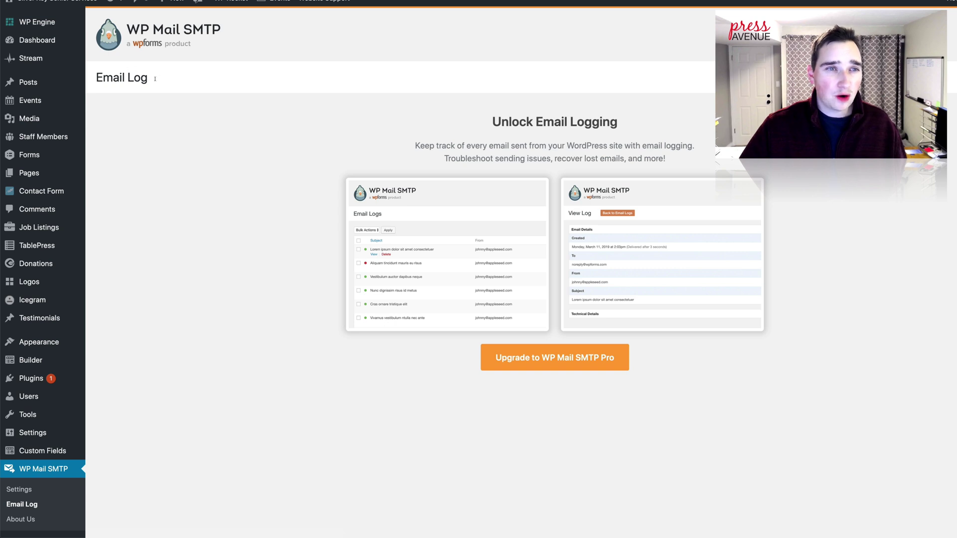
{"action": "triple_click", "coordinate": [169, 130]}
{"action": "left_click", "coordinate": [186, 103]}
{"action": "right_click", "coordinate": [186, 103]}
{"action": "key", "text": "Escape"}
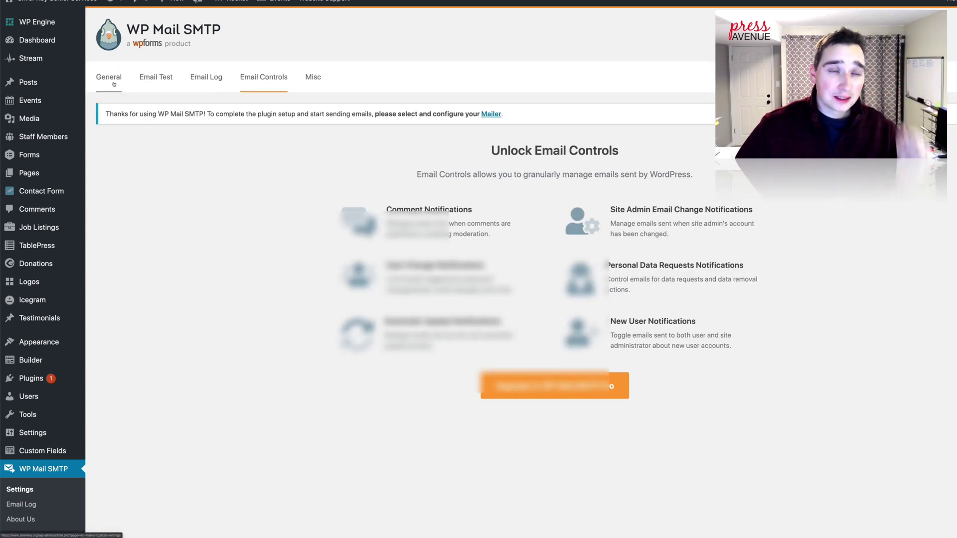
{"action": "left_click", "coordinate": [114, 84]}
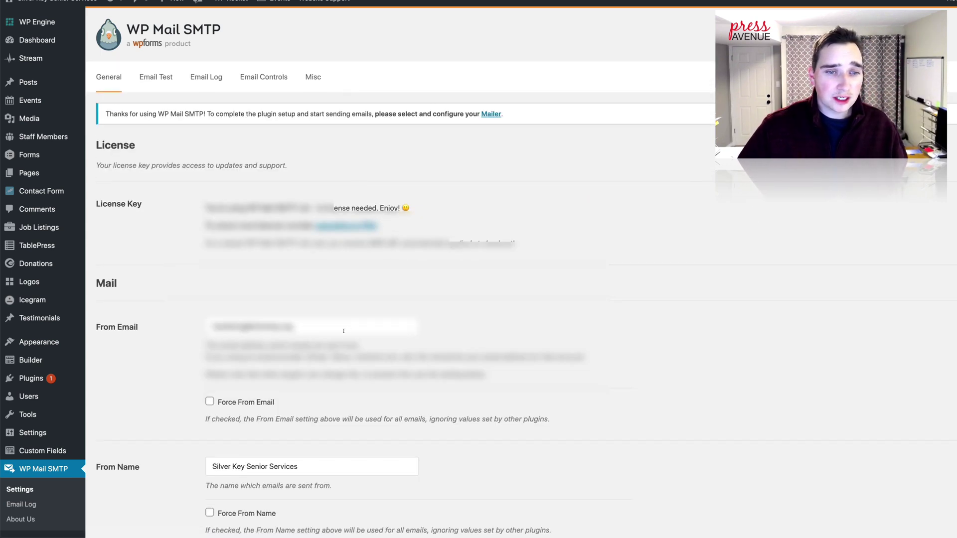
{"action": "triple_click", "coordinate": [344, 331]}
{"action": "left_click", "coordinate": [339, 310]}
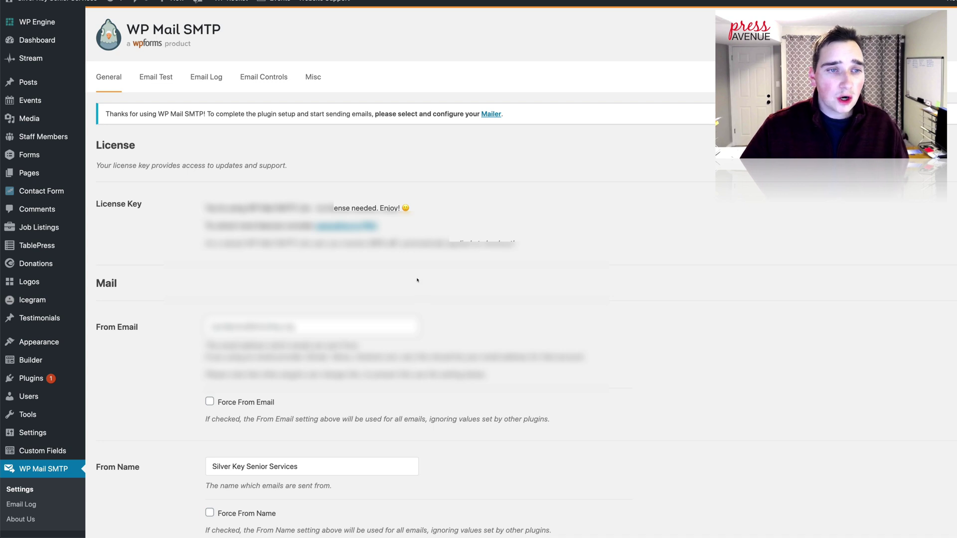
{"action": "scroll", "coordinate": [417, 278], "scroll_direction": "down", "scroll_amount": 4}
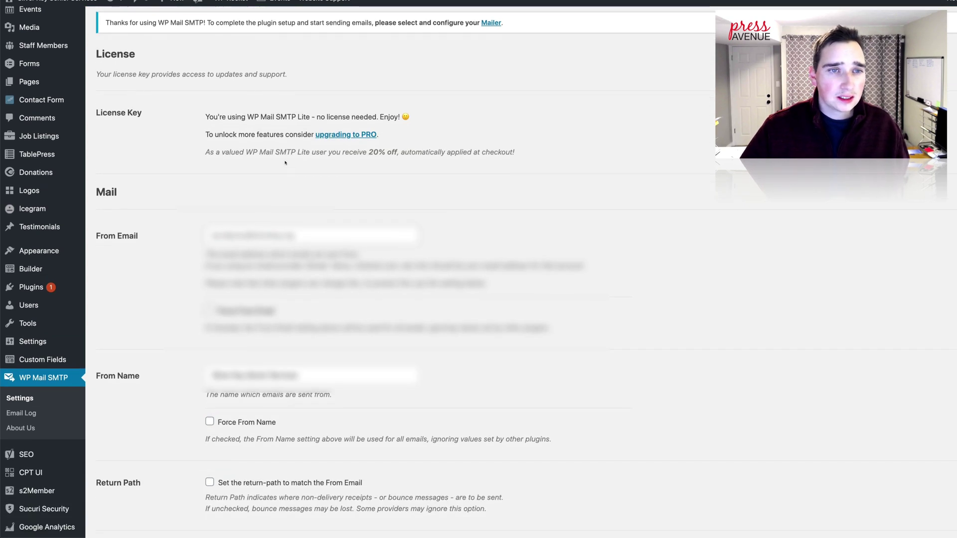
{"action": "left_click_drag", "start_coordinate": [213, 117], "coordinate": [418, 120]}
{"action": "left_click", "coordinate": [248, 129]}
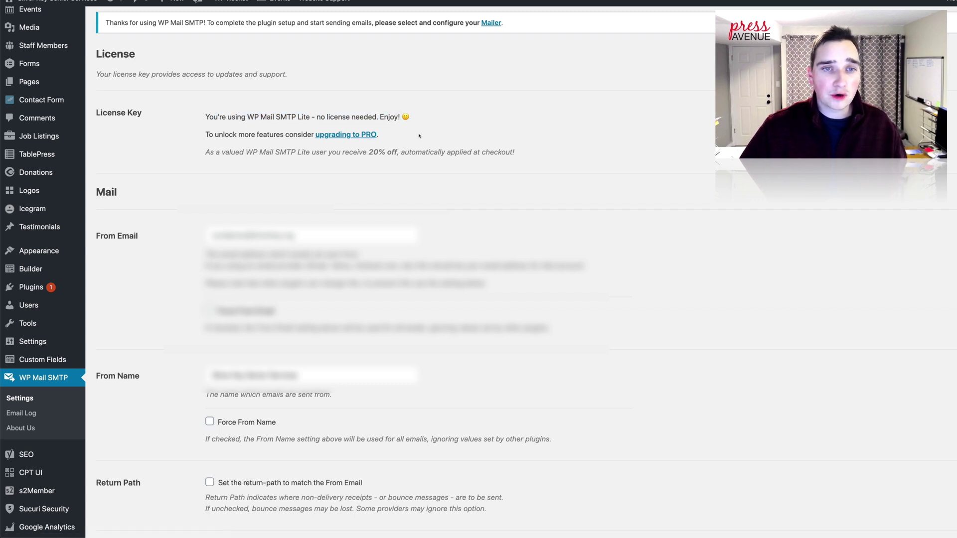
{"action": "left_click_drag", "start_coordinate": [214, 152], "coordinate": [426, 152]}
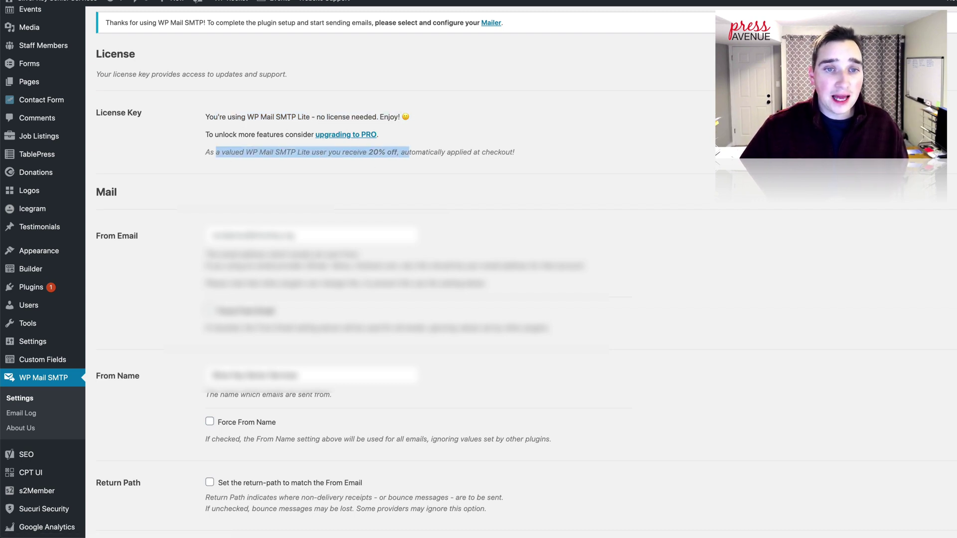
{"action": "left_click", "coordinate": [547, 161]}
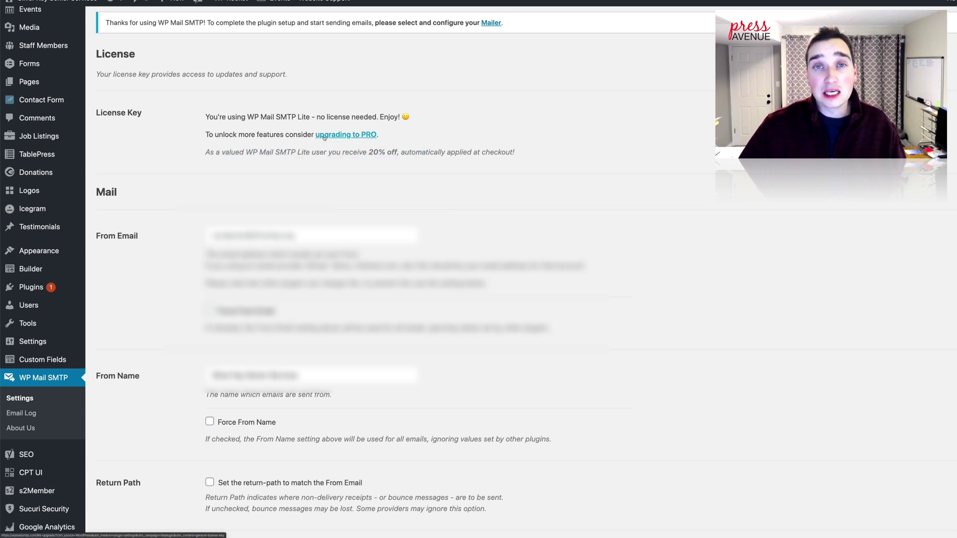
{"action": "scroll", "coordinate": [310, 227], "scroll_direction": "down", "scroll_amount": 1}
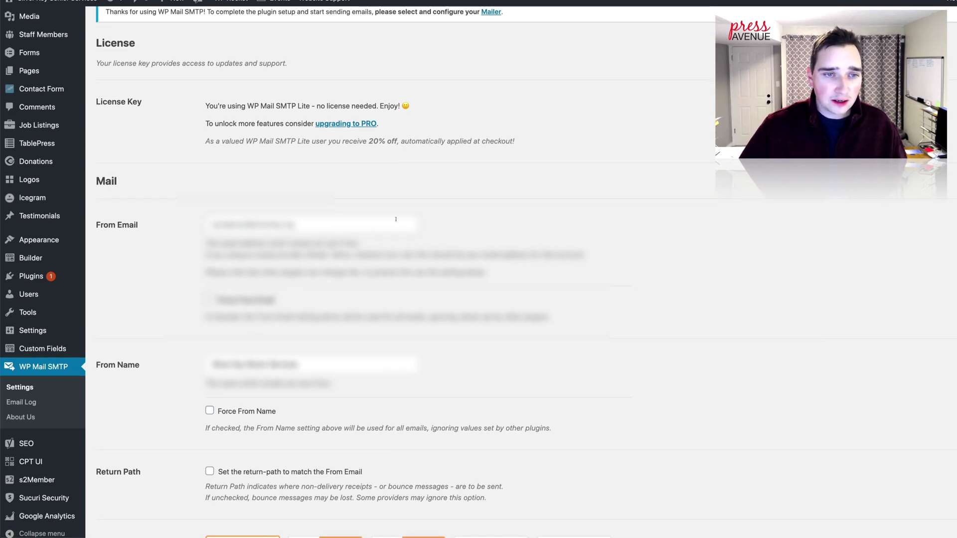
{"action": "scroll", "coordinate": [395, 219], "scroll_direction": "down", "scroll_amount": 3}
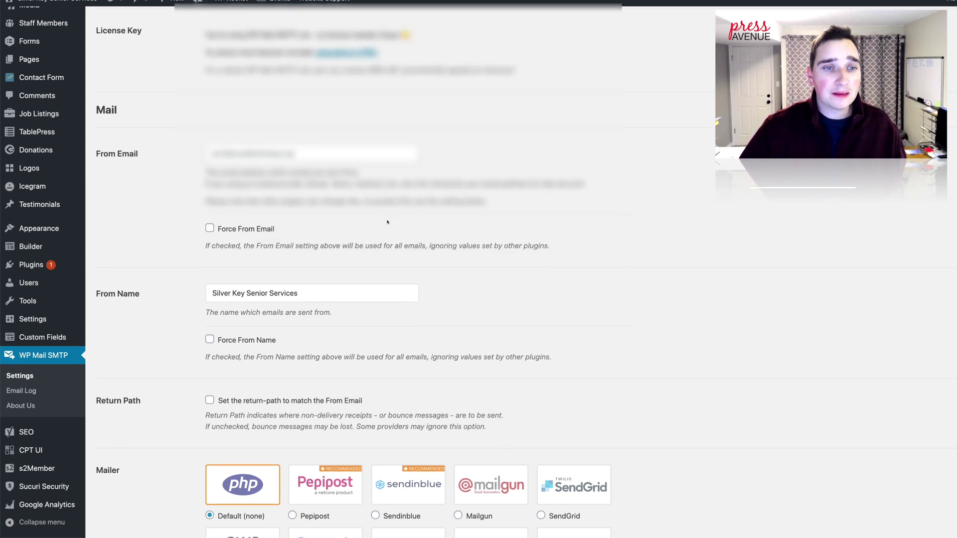
Step: Tick Force From Email, then undo a trial 'Press Avenue' From Name entry
{"action": "scroll", "coordinate": [391, 222], "scroll_direction": "down", "scroll_amount": 5}
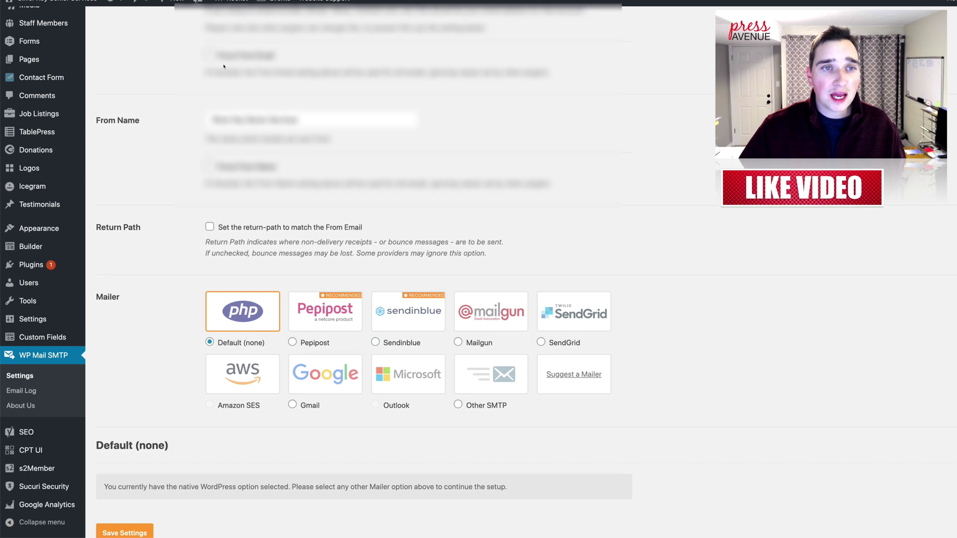
{"action": "left_click", "coordinate": [209, 55]}
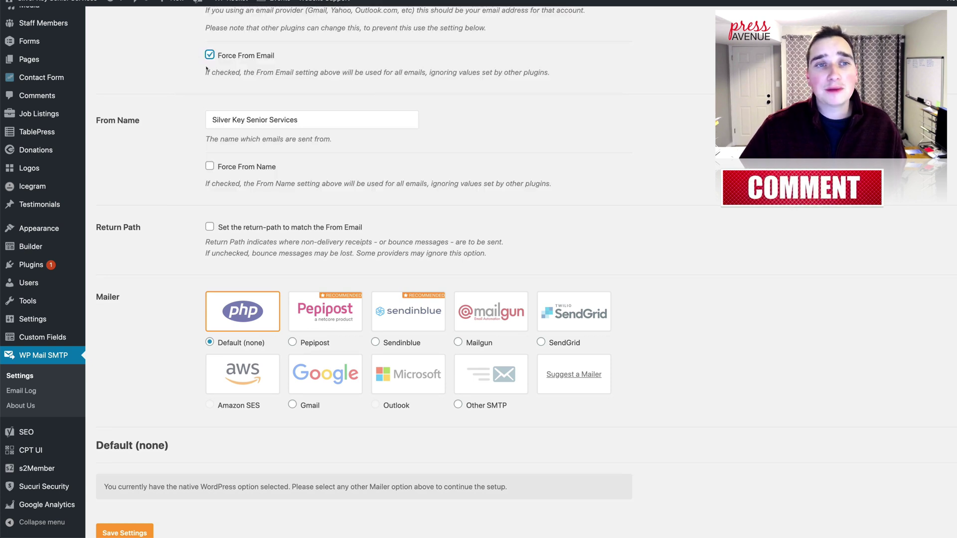
{"action": "key", "text": "Tab"}
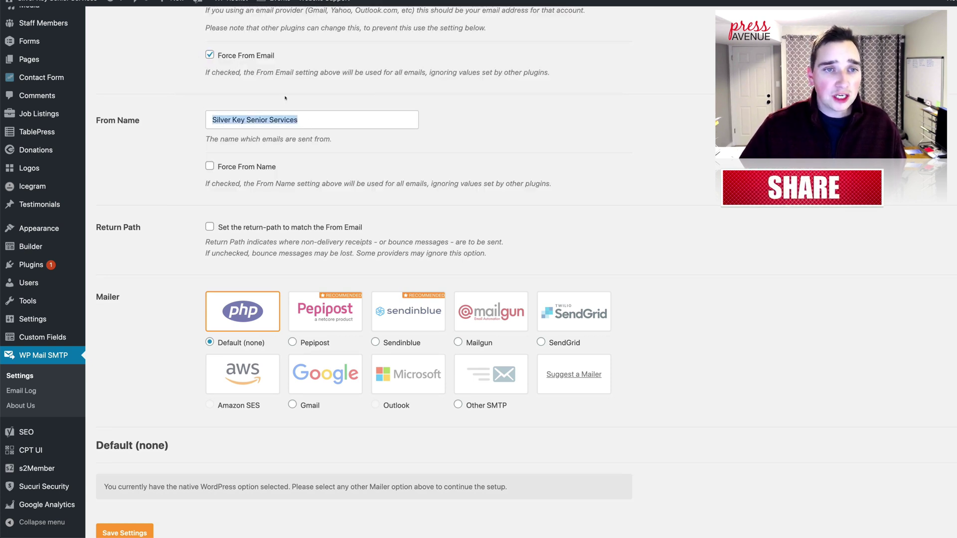
{"action": "type", "text": "Pr"}
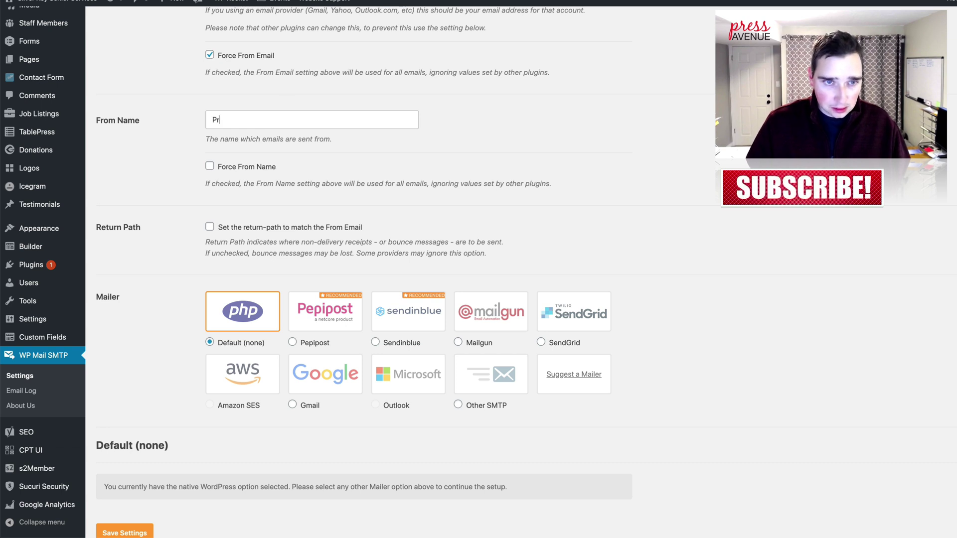
{"action": "type", "text": "ess Avenue"}
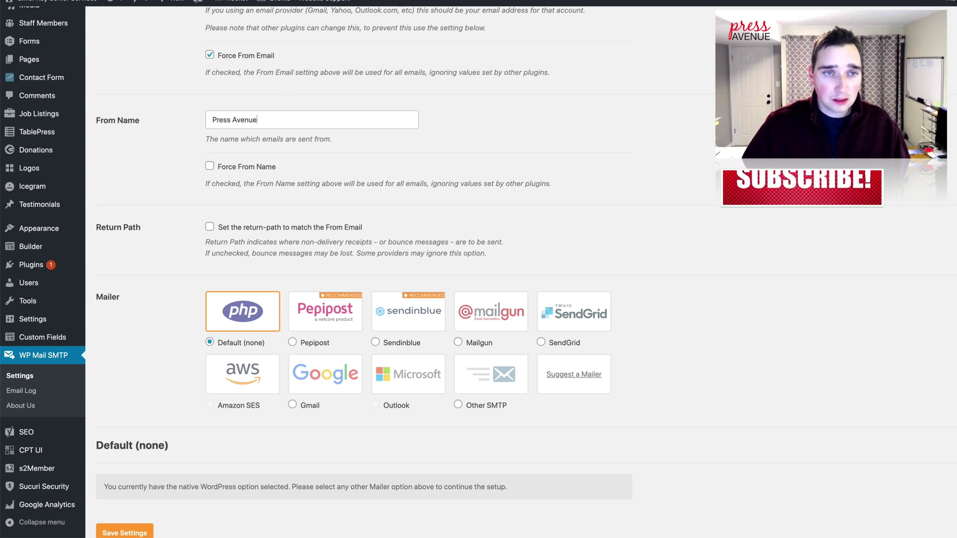
{"action": "key", "text": "super+z"}
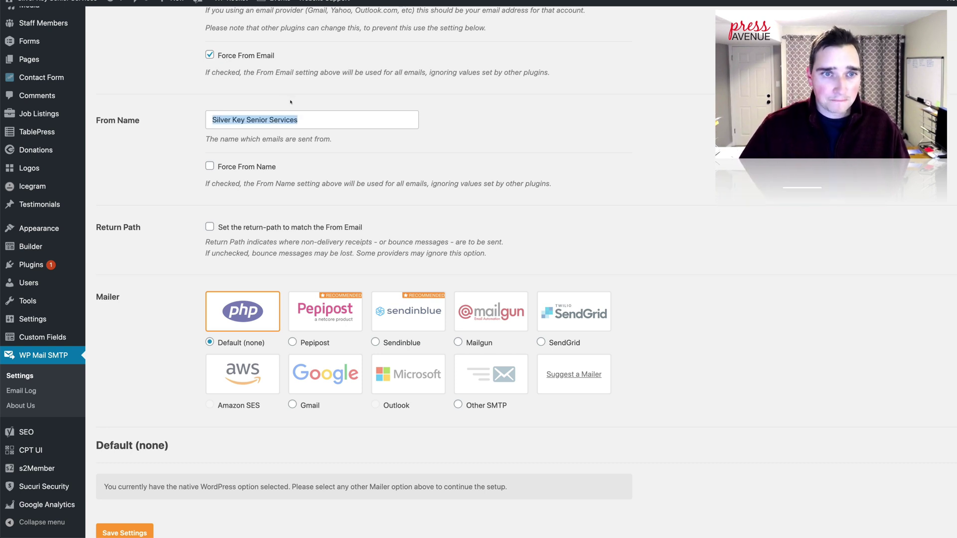
{"action": "left_click", "coordinate": [363, 111]}
{"action": "scroll", "coordinate": [257, 153], "scroll_direction": "down", "scroll_amount": 1}
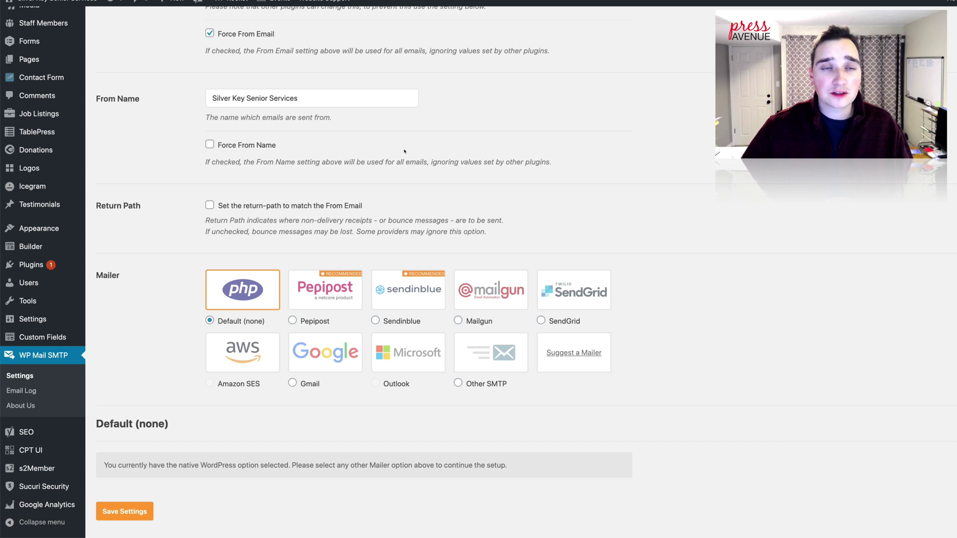
{"action": "triple_click", "coordinate": [234, 104]}
{"action": "left_click", "coordinate": [336, 100]}
Step: Highlight the Return Path explanation about receiving bounce messages
{"action": "scroll", "coordinate": [335, 106], "scroll_direction": "down", "scroll_amount": 4}
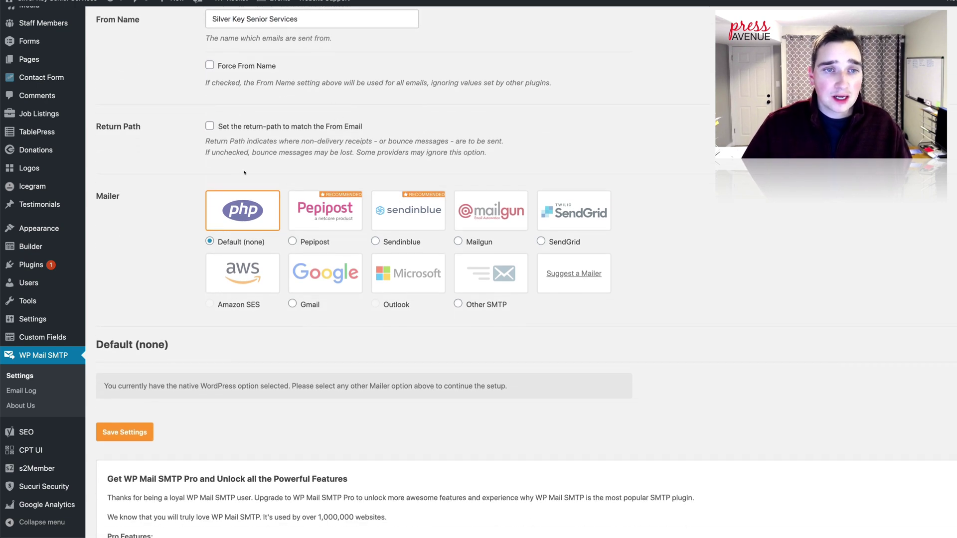
{"action": "left_click_drag", "start_coordinate": [267, 141], "coordinate": [498, 140]}
{"action": "left_click", "coordinate": [420, 158]}
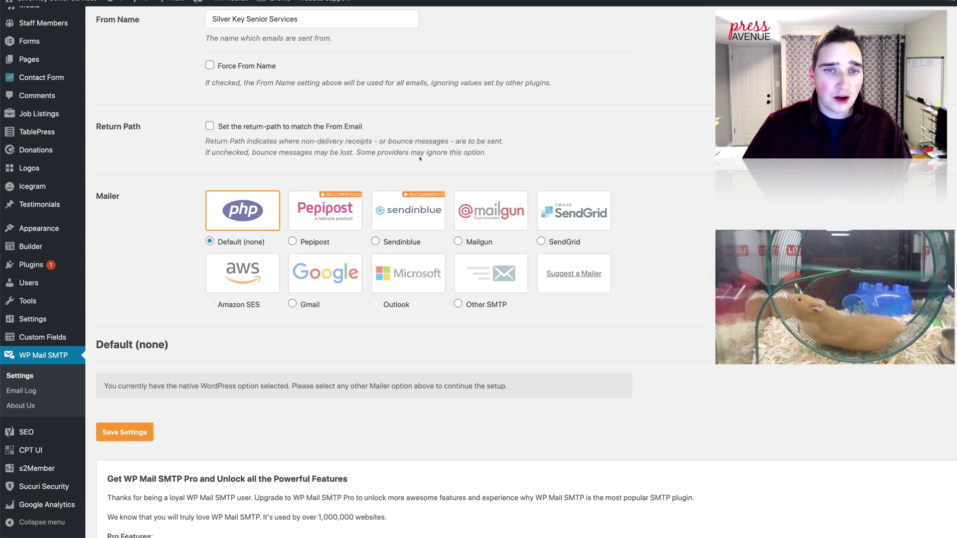
{"action": "left_click_drag", "start_coordinate": [421, 159], "coordinate": [290, 141]}
{"action": "left_click_drag", "start_coordinate": [207, 141], "coordinate": [282, 141]}
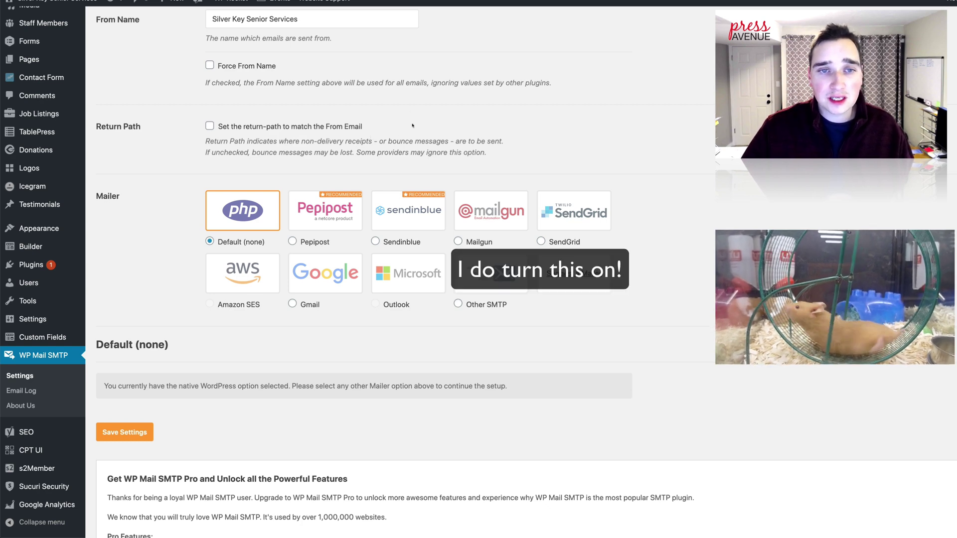
{"action": "left_click_drag", "start_coordinate": [388, 141], "coordinate": [451, 141]}
{"action": "left_click", "coordinate": [532, 126]}
{"action": "scroll", "coordinate": [531, 126], "scroll_direction": "up", "scroll_amount": 1}
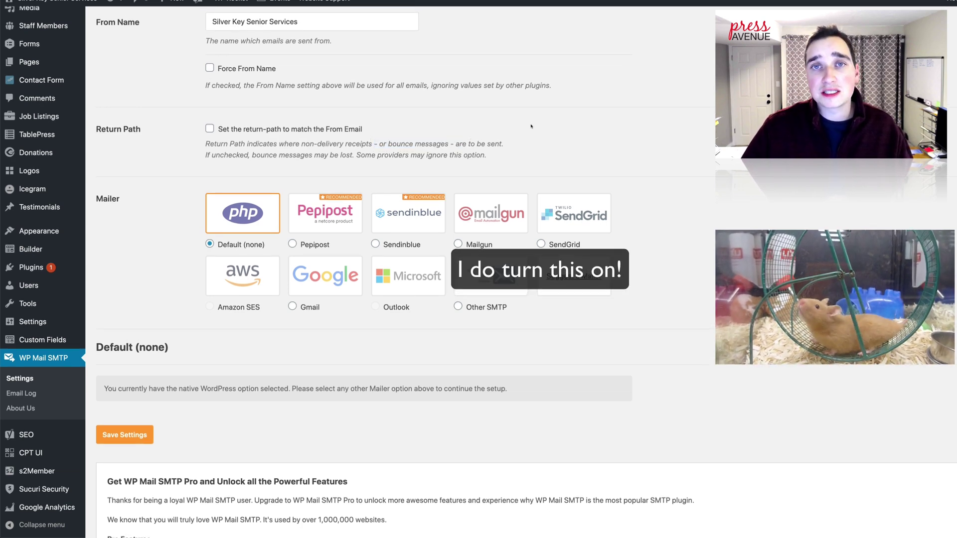
{"action": "scroll", "coordinate": [532, 126], "scroll_direction": "down", "scroll_amount": 5}
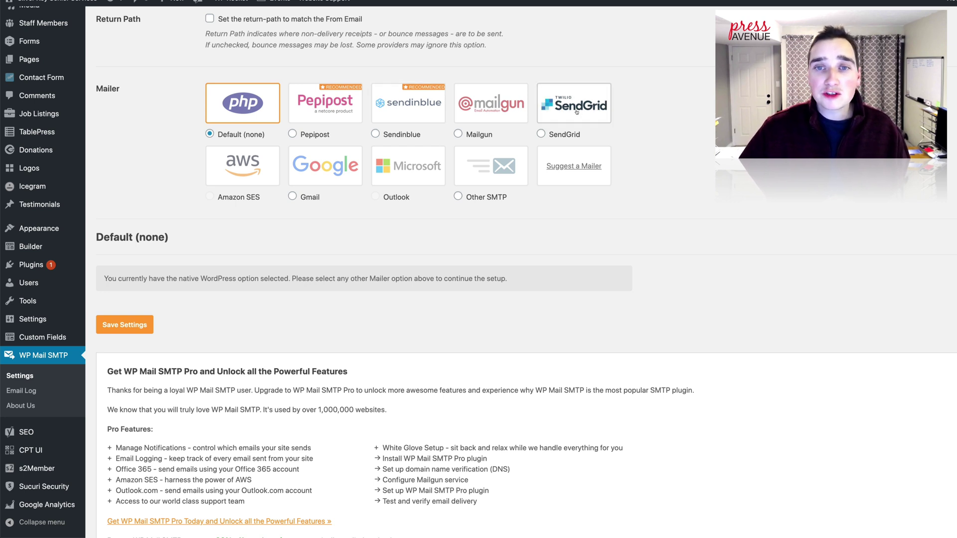
Step: Pick the SendGrid tile as mailer, revealing its empty API Key field
{"action": "left_click", "coordinate": [584, 111]}
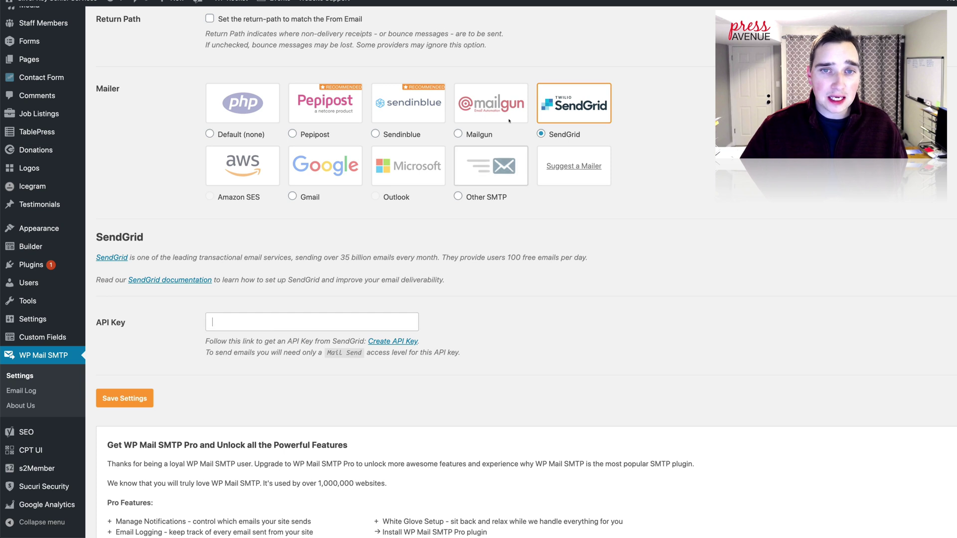
{"action": "left_click", "coordinate": [499, 103]}
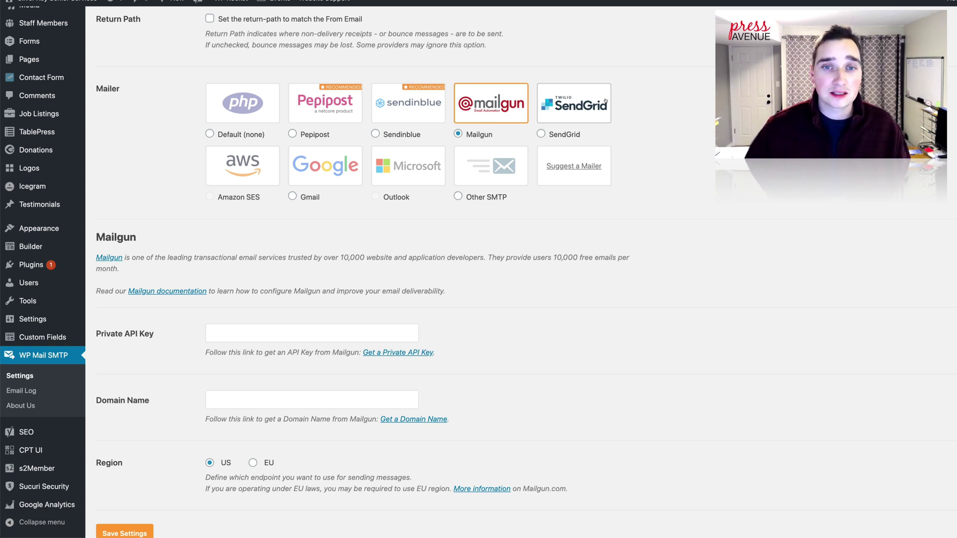
{"action": "left_click", "coordinate": [605, 101]}
{"action": "scroll", "coordinate": [692, 150], "scroll_direction": "down", "scroll_amount": 2}
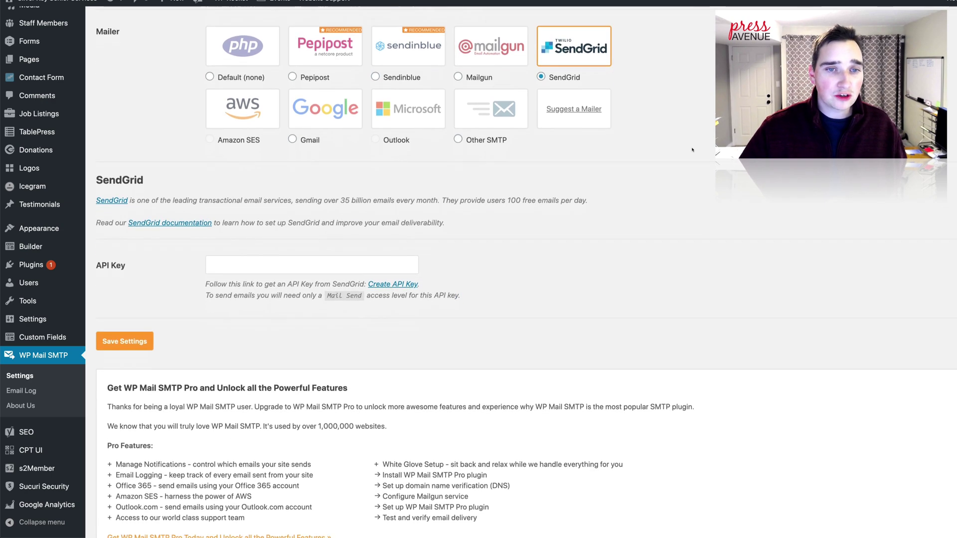
{"action": "scroll", "coordinate": [692, 150], "scroll_direction": "down", "scroll_amount": 1}
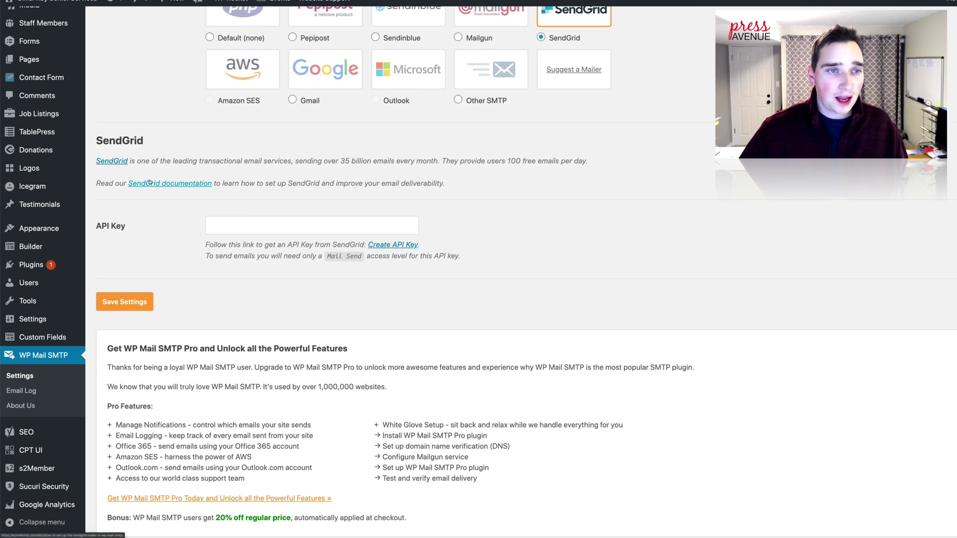
{"action": "left_click", "coordinate": [280, 227]}
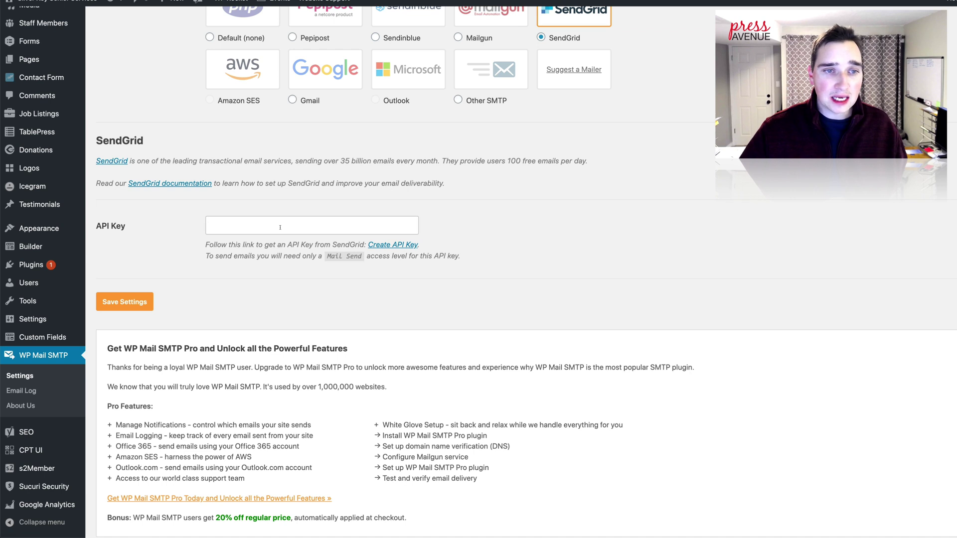
{"action": "right_click", "coordinate": [111, 159]}
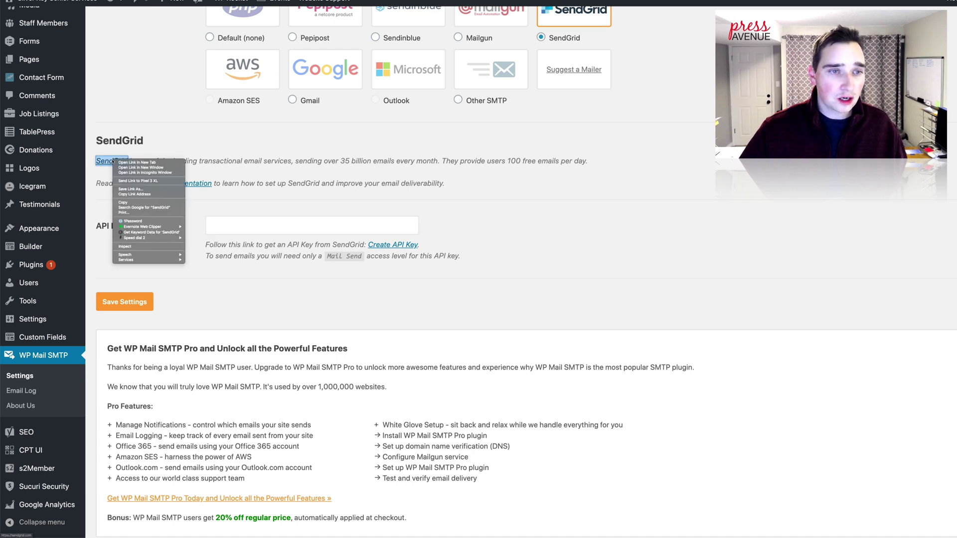
{"action": "left_click", "coordinate": [342, 110]}
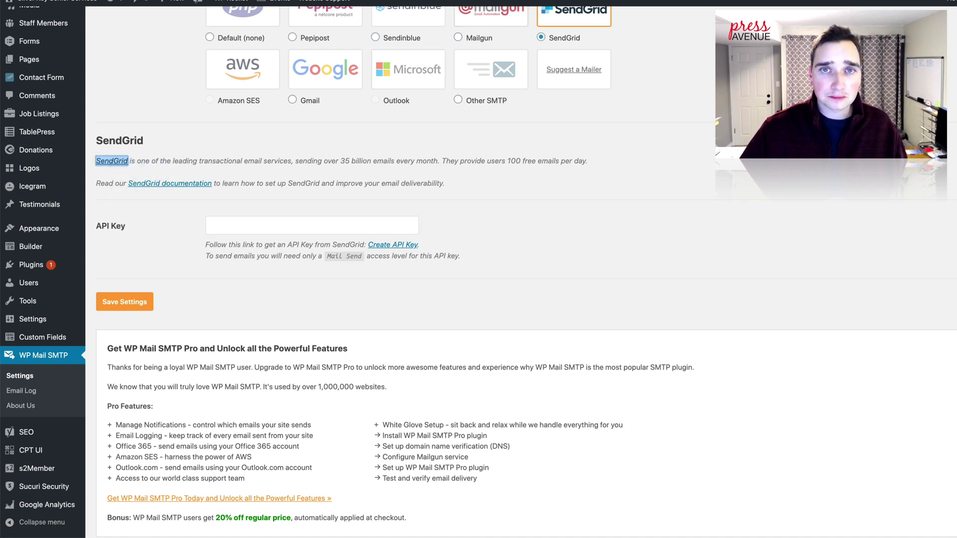
Step: Open SendGrid's site and view pricing for Free, Essentials ($14.95/mo), Pro ($89.95/mo) and Premier
{"action": "left_click", "coordinate": [460, 11]}
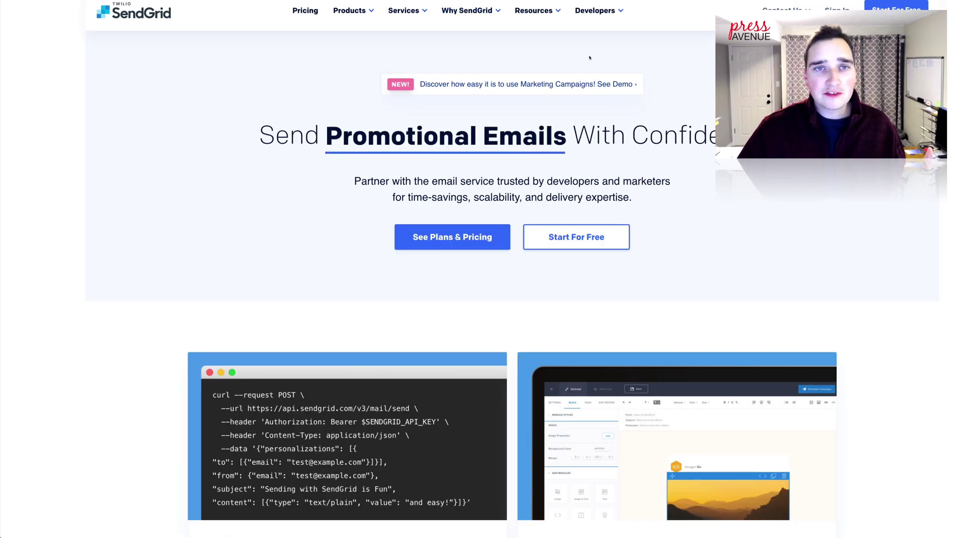
{"action": "left_click", "coordinate": [308, 16]}
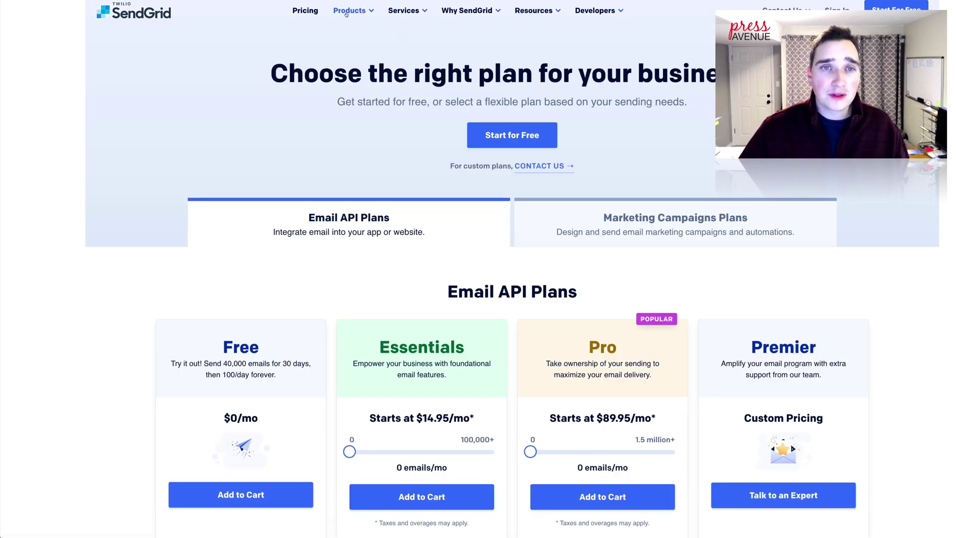
Step: Scroll to the Email API plan cards and highlight the Free plan's 40,000 emails/30 days and 100/day limits
{"action": "mouse_move", "coordinate": [367, 13]}
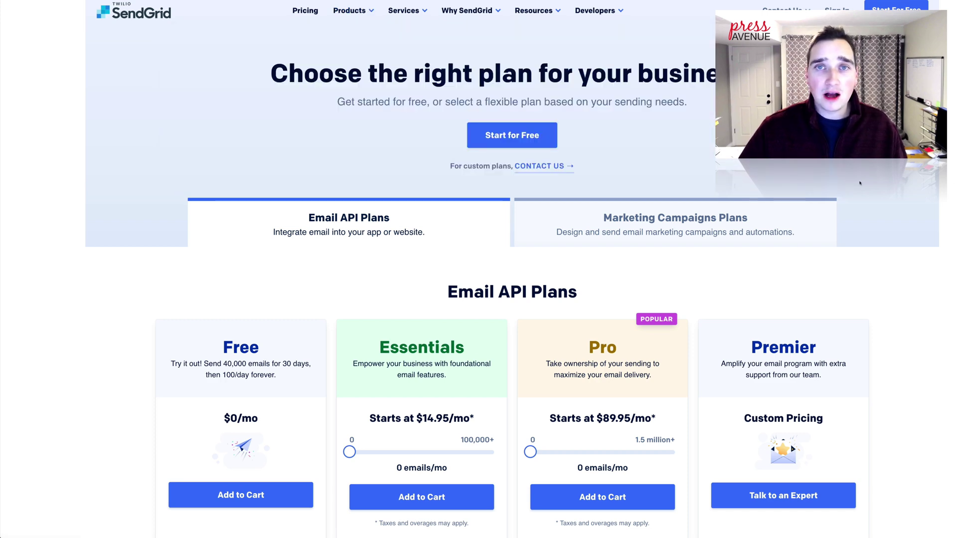
{"action": "scroll", "coordinate": [859, 183], "scroll_direction": "down", "scroll_amount": 2}
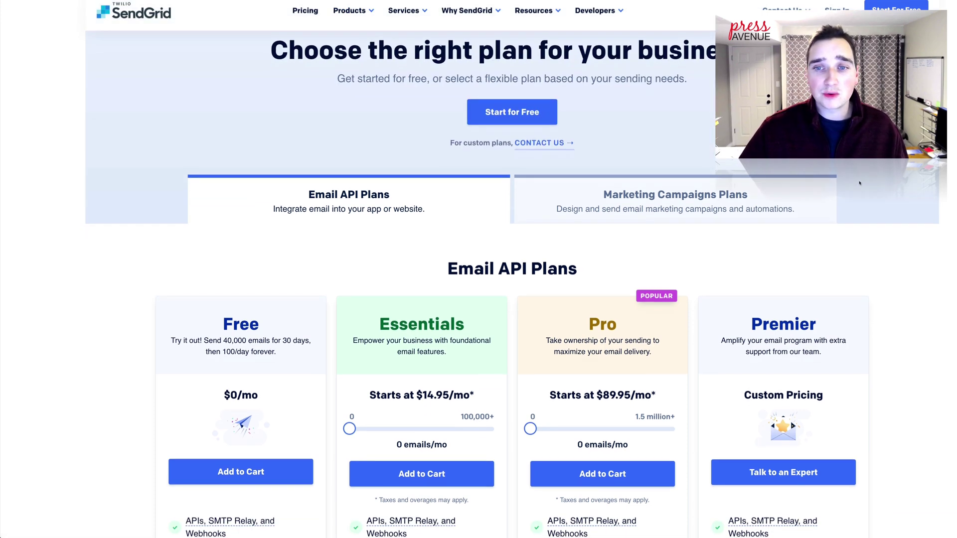
{"action": "scroll", "coordinate": [859, 183], "scroll_direction": "down", "scroll_amount": 3}
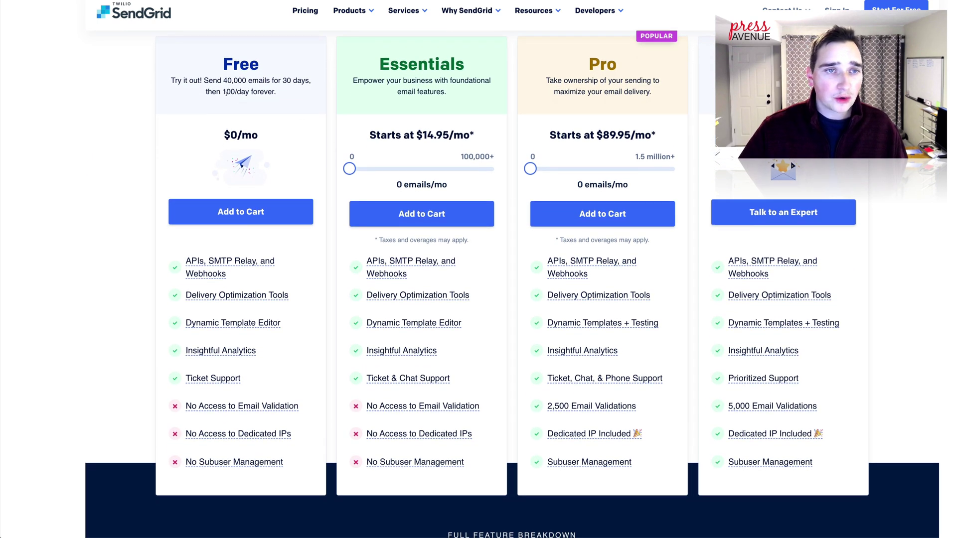
{"action": "left_click_drag", "start_coordinate": [190, 80], "coordinate": [310, 80]}
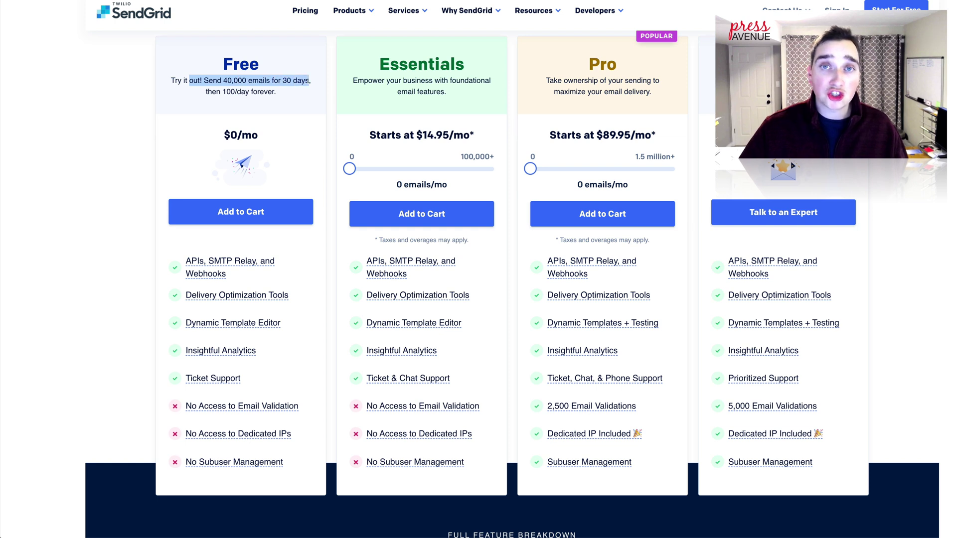
{"action": "left_click_drag", "start_coordinate": [225, 89], "coordinate": [277, 92]}
{"action": "left_click", "coordinate": [286, 92]}
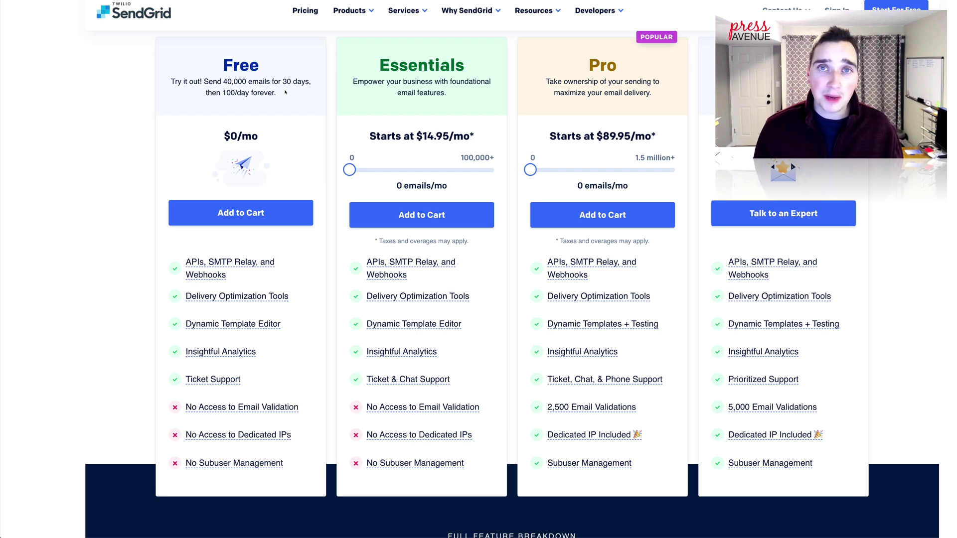
{"action": "scroll", "coordinate": [309, 106], "scroll_direction": "down", "scroll_amount": 1}
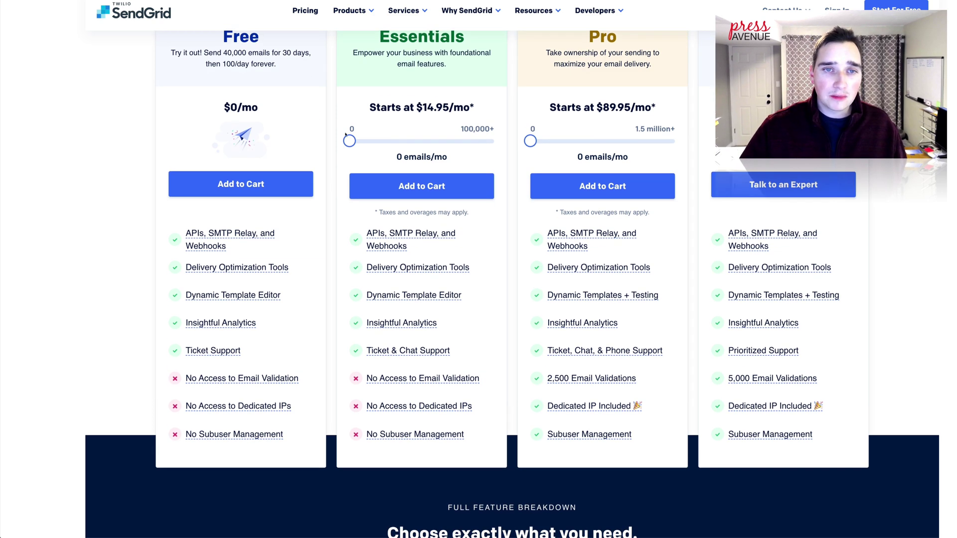
Step: Compare the Email API plans, highlighting the Essentials plan's $14.95/mo price
{"action": "left_click_drag", "start_coordinate": [349, 141], "coordinate": [425, 143]}
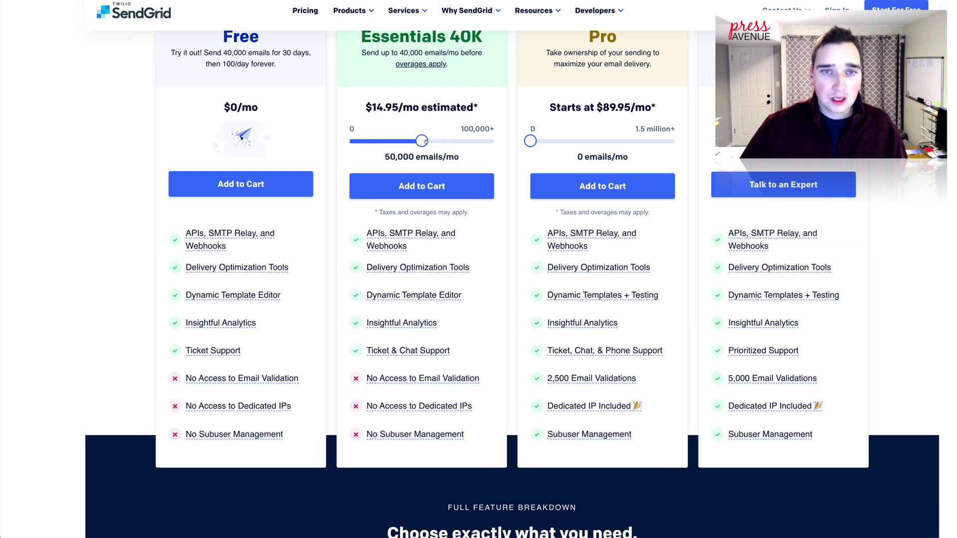
{"action": "scroll", "coordinate": [506, 160], "scroll_direction": "up", "scroll_amount": 1}
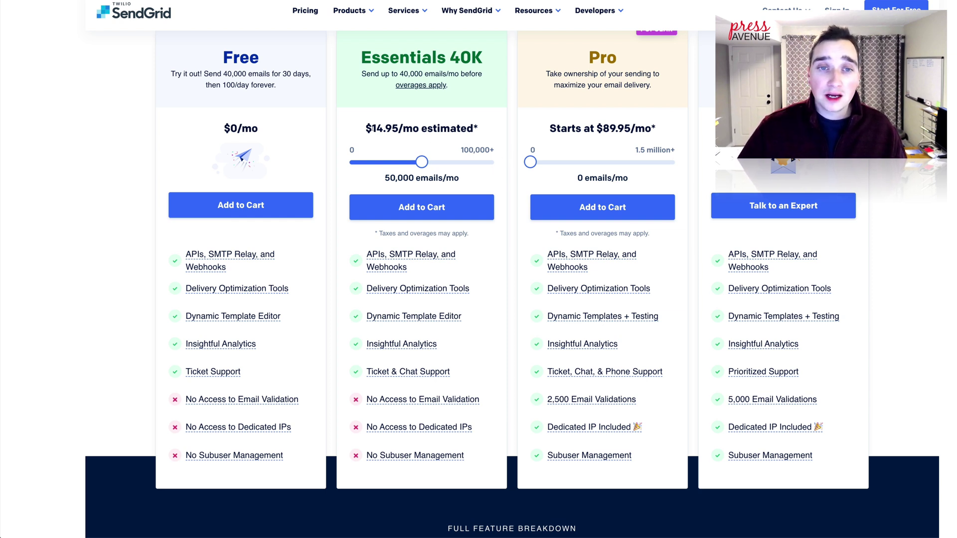
{"action": "left_click_drag", "start_coordinate": [370, 129], "coordinate": [421, 129]}
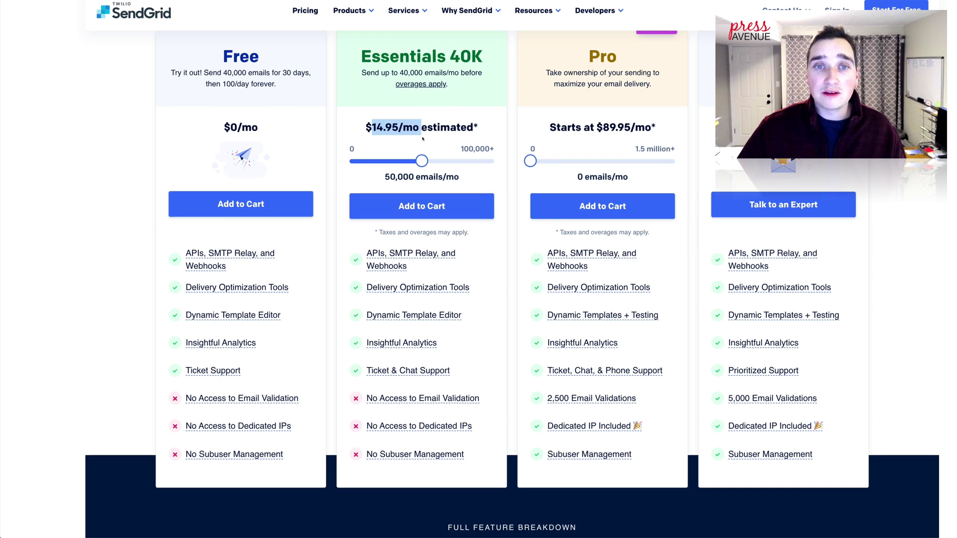
{"action": "scroll", "coordinate": [480, 137], "scroll_direction": "down", "scroll_amount": 3}
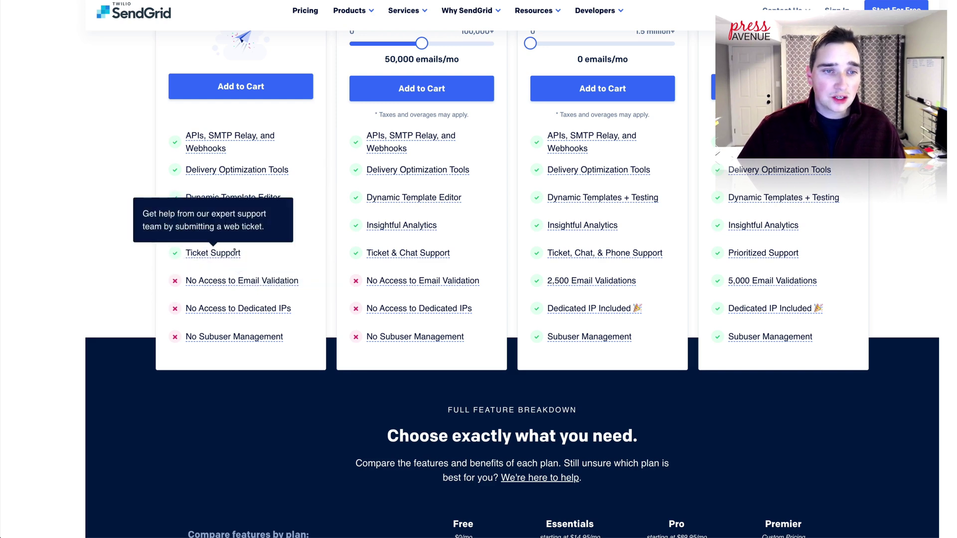
{"action": "scroll", "coordinate": [307, 237], "scroll_direction": "up", "scroll_amount": 2}
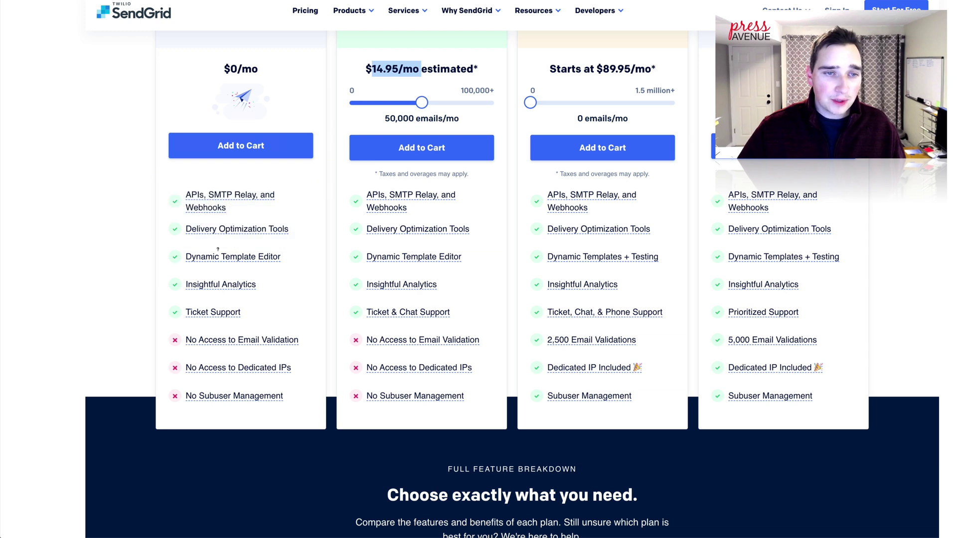
{"action": "mouse_move", "coordinate": [190, 195]}
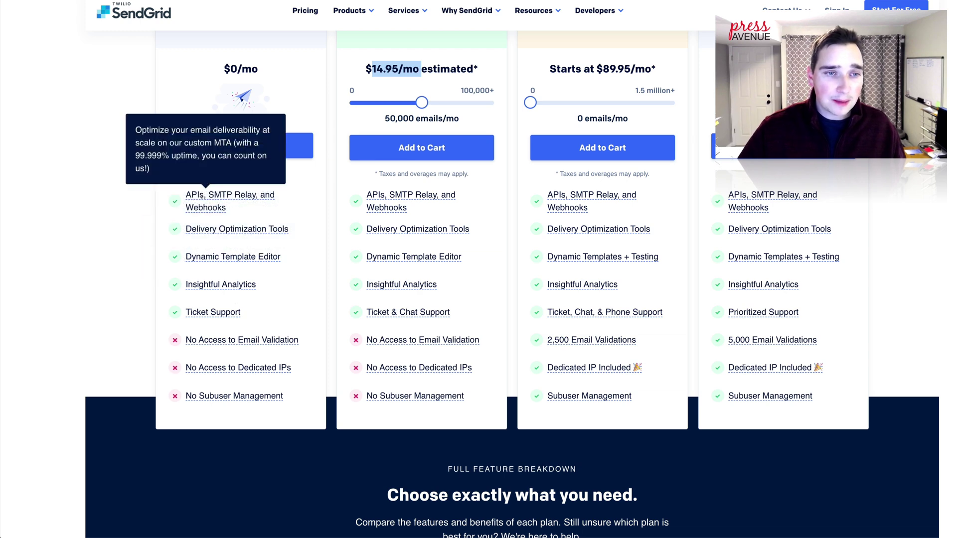
{"action": "scroll", "coordinate": [306, 148], "scroll_direction": "up", "scroll_amount": 4}
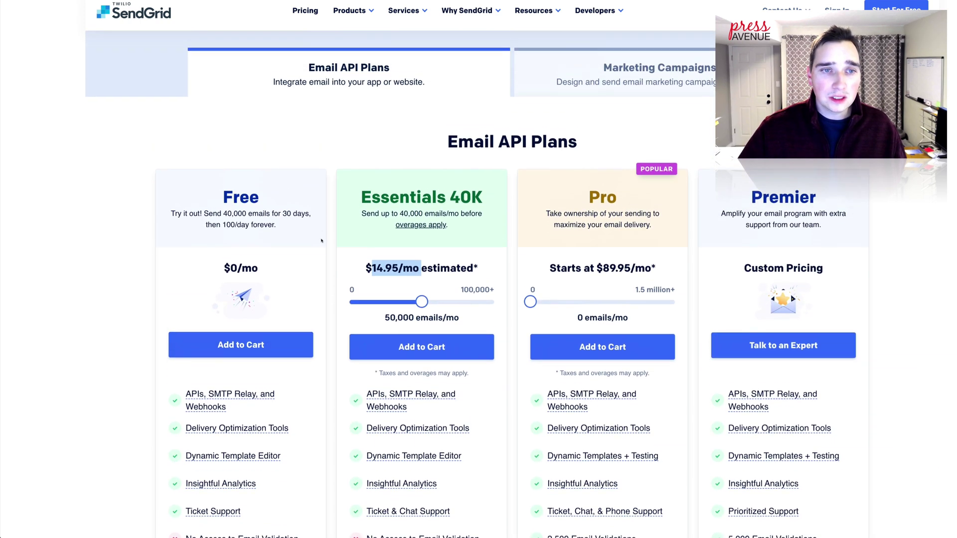
{"action": "scroll", "coordinate": [299, 349], "scroll_direction": "up", "scroll_amount": 1}
{"action": "scroll", "coordinate": [287, 366], "scroll_direction": "up", "scroll_amount": 1}
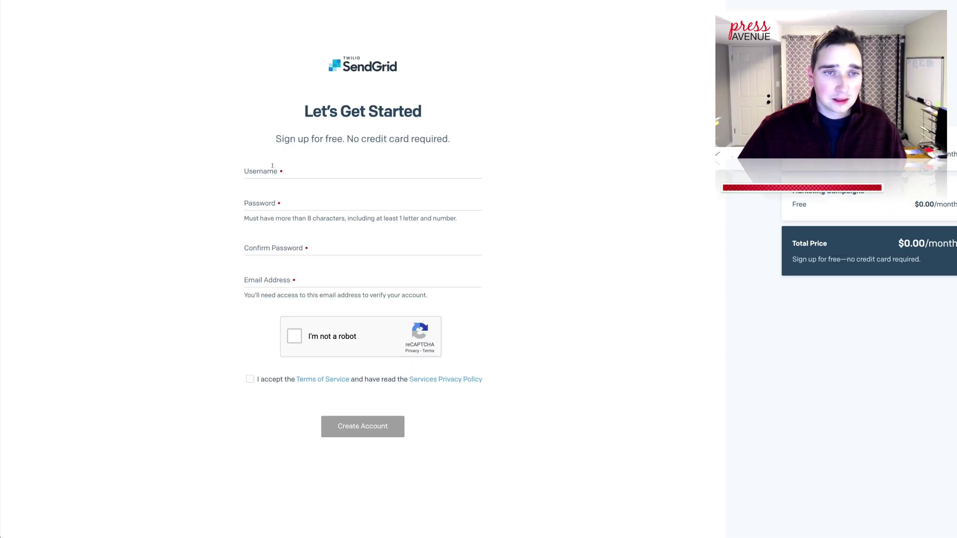
Step: Enter a username in the sign-up form's Username field and select the entered text
{"action": "left_click", "coordinate": [273, 166]}
{"action": "type", "text": "silv"}
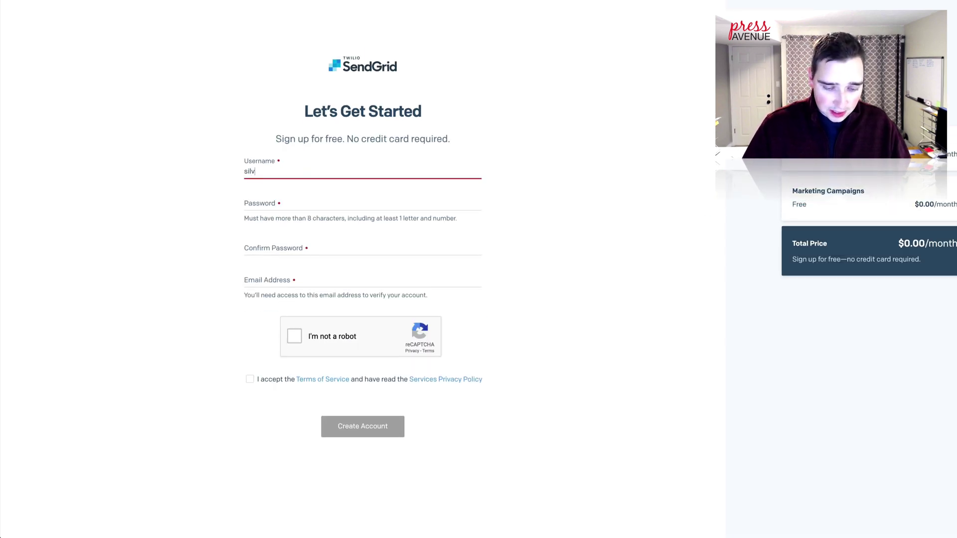
{"action": "type", "text": "erykey"}
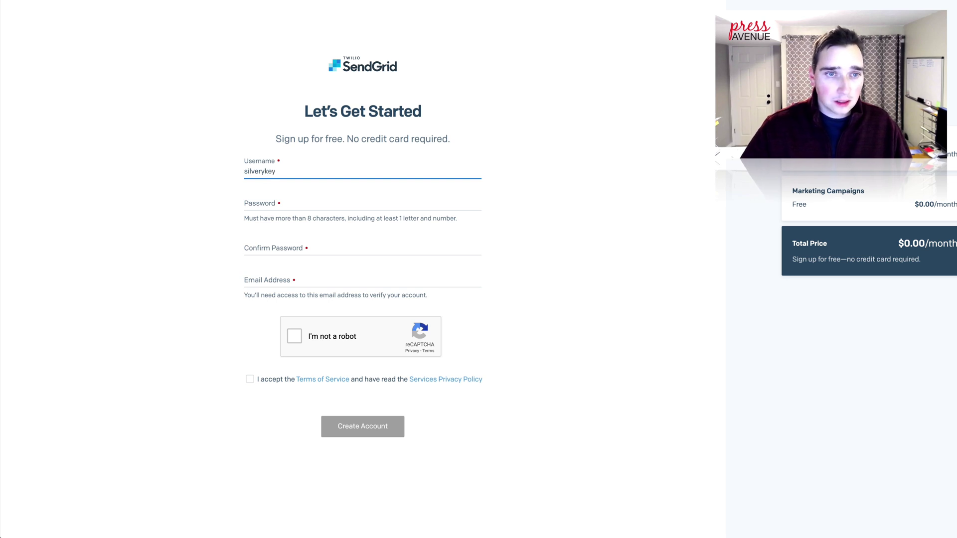
{"action": "key", "text": "ctrl+a"}
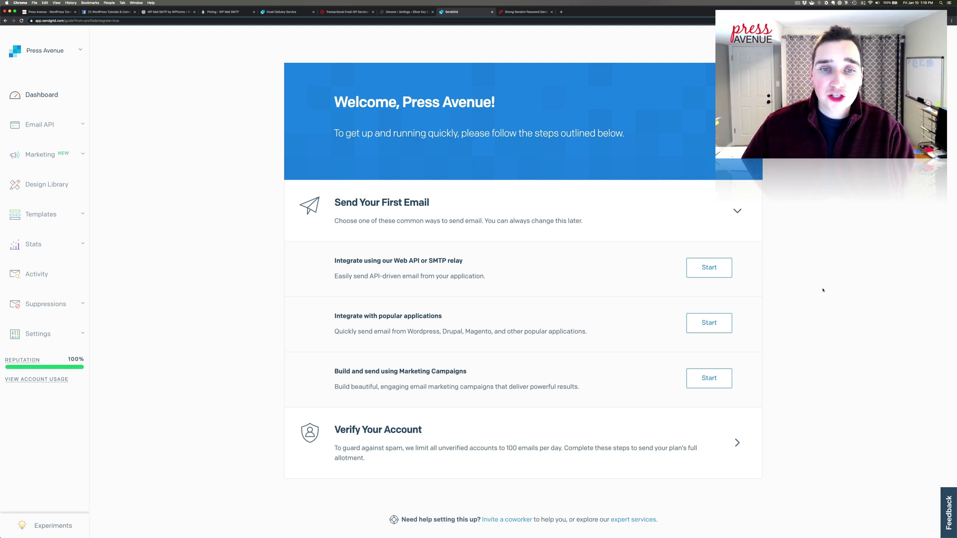
Step: Start the 'Web API or SMTP relay' integration and choose Web API as the setup method
{"action": "scroll", "coordinate": [463, 228], "scroll_direction": "down", "scroll_amount": 1}
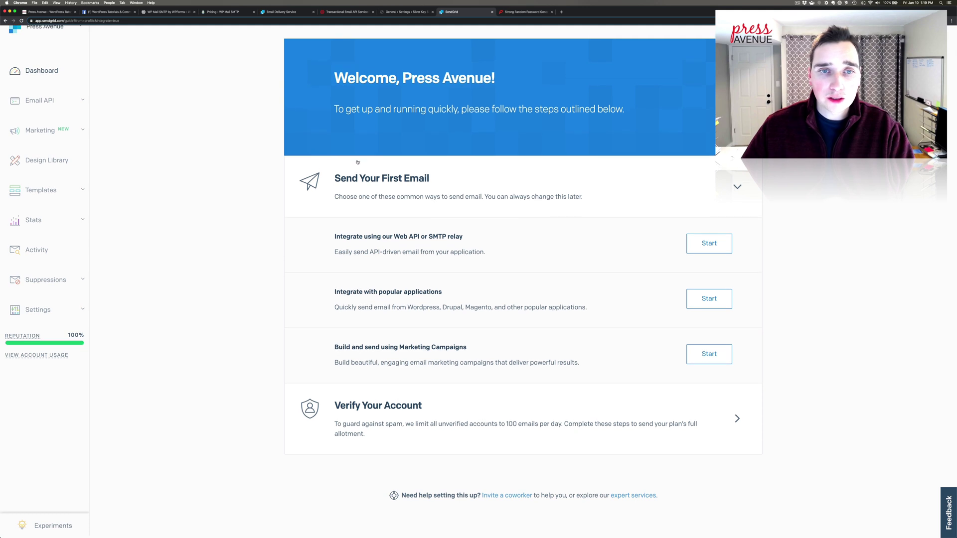
{"action": "left_click_drag", "start_coordinate": [351, 236], "coordinate": [448, 236]}
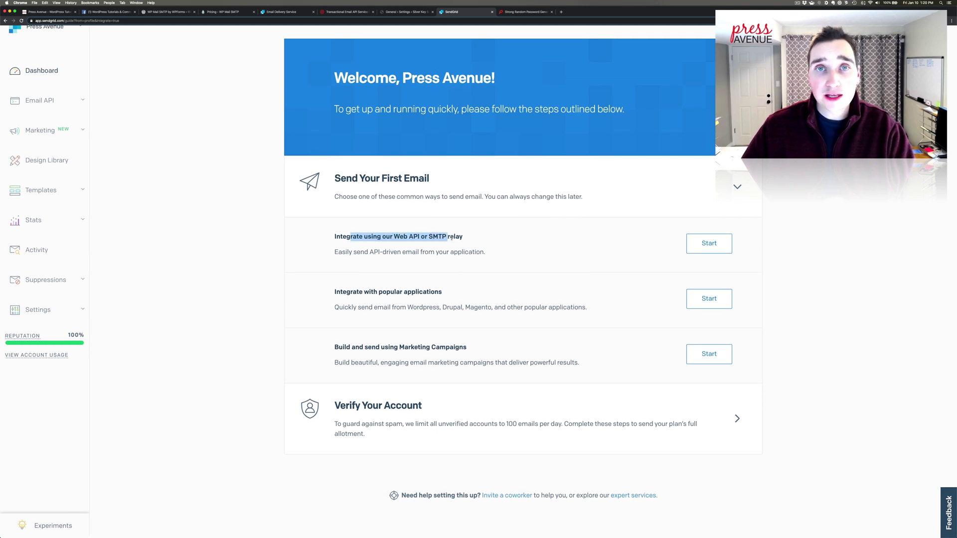
{"action": "left_click", "coordinate": [708, 244]}
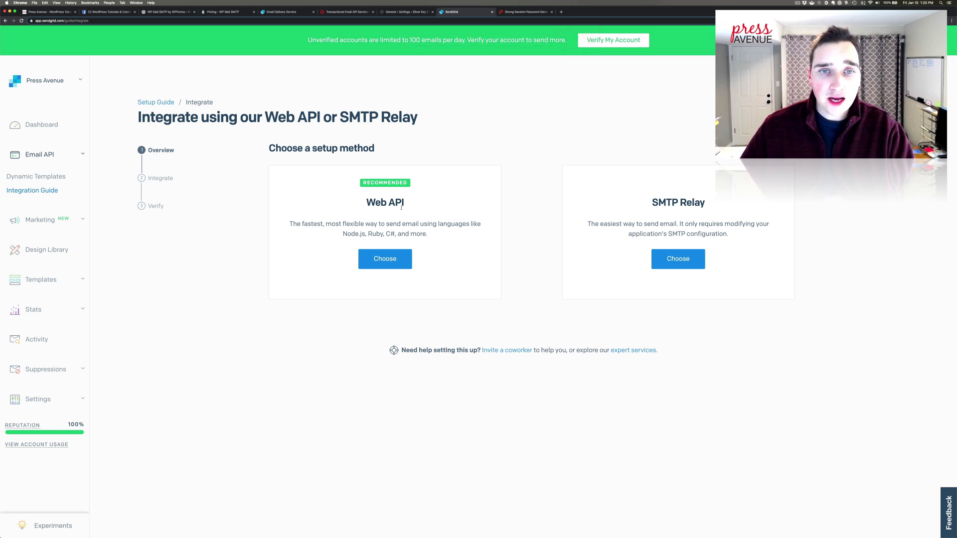
{"action": "scroll", "coordinate": [399, 210], "scroll_direction": "down", "scroll_amount": 1}
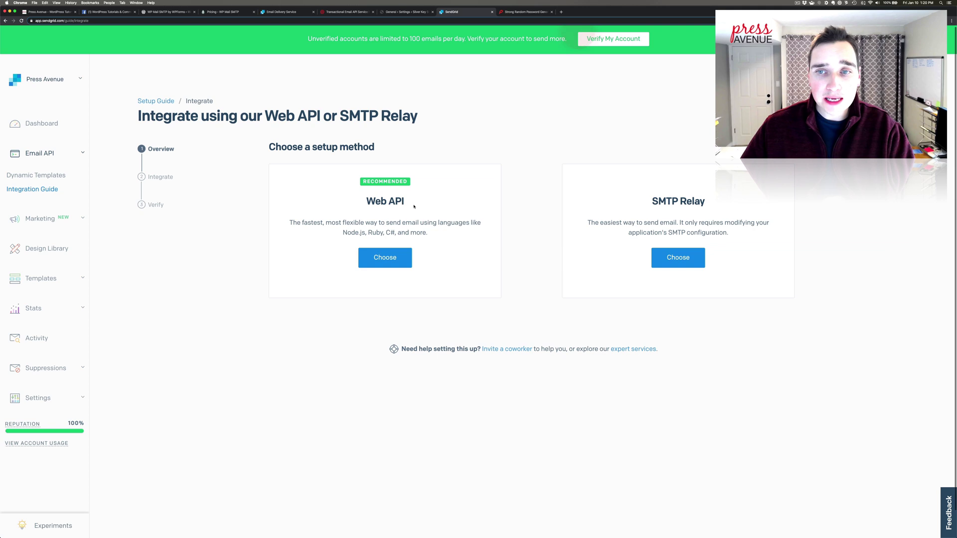
{"action": "left_click", "coordinate": [385, 258]}
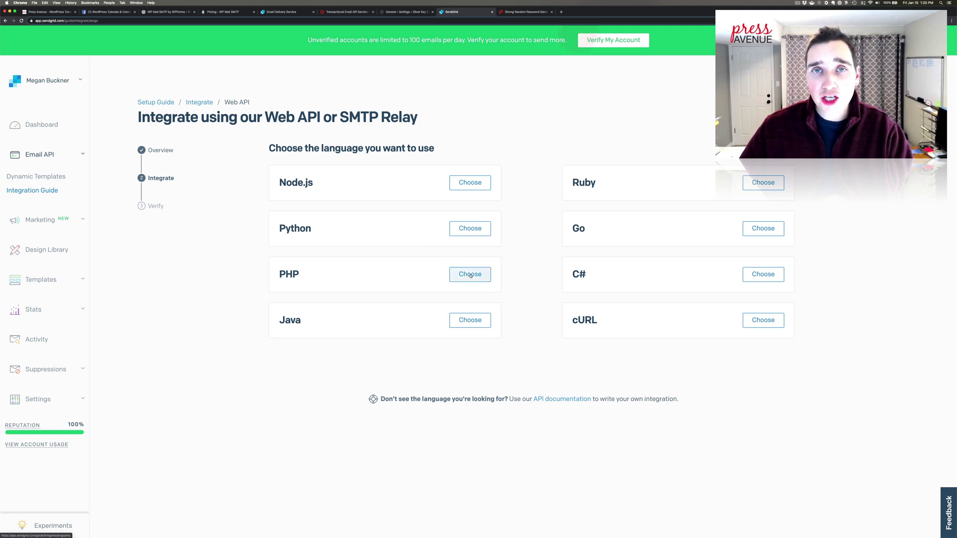
Step: Choose PHP as the integration language in the setup guide
{"action": "scroll", "coordinate": [470, 275], "scroll_direction": "down", "scroll_amount": 1}
{"action": "left_click", "coordinate": [471, 275]}
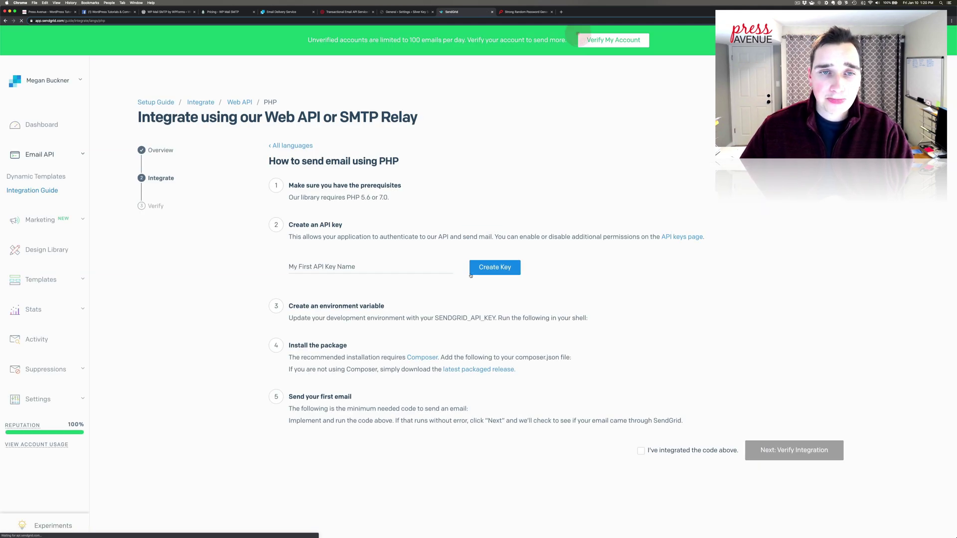
{"action": "left_click", "coordinate": [409, 266]}
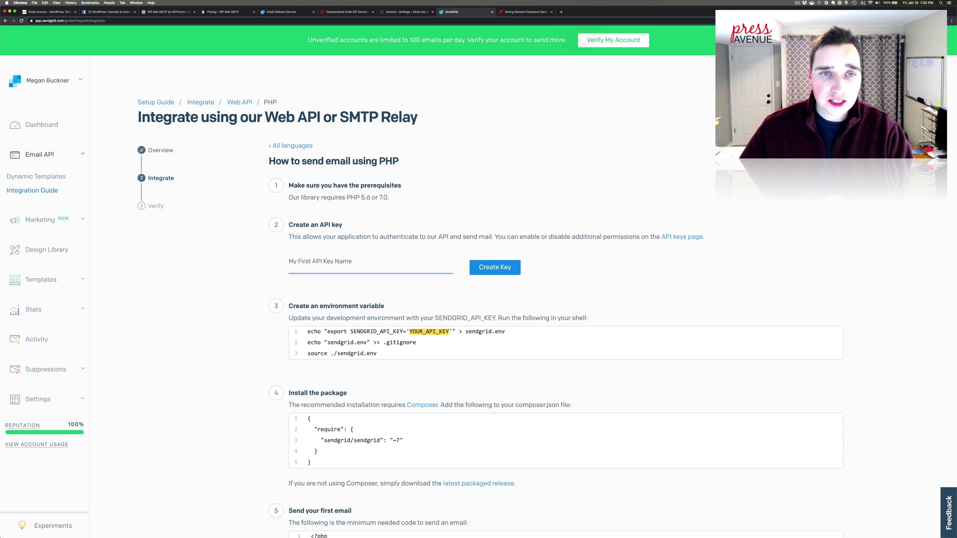
{"action": "left_click_drag", "start_coordinate": [352, 185], "coordinate": [376, 199]}
{"action": "left_click", "coordinate": [398, 213]}
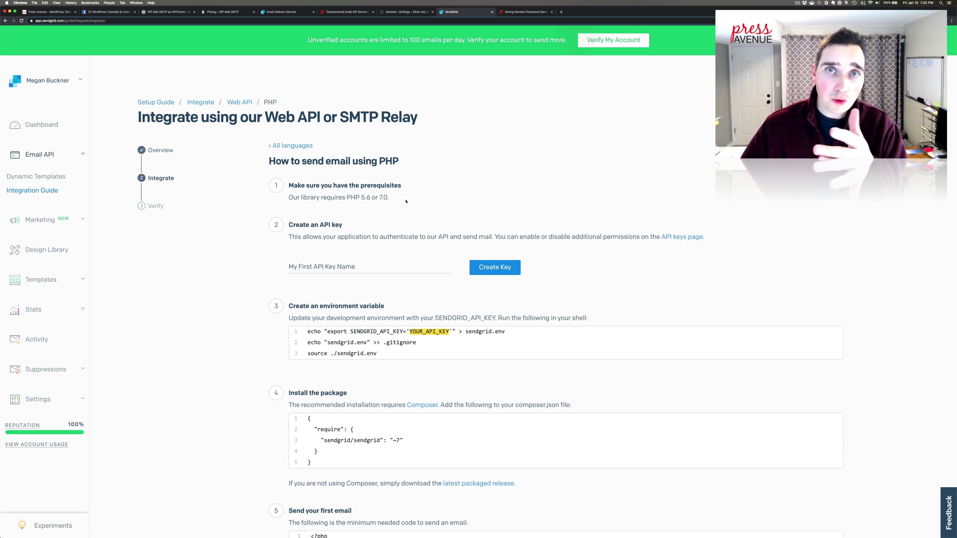
Step: Create an API key named 'SilverKe', select the generated key, and return to WordPress
{"action": "scroll", "coordinate": [379, 197], "scroll_direction": "down", "scroll_amount": 3}
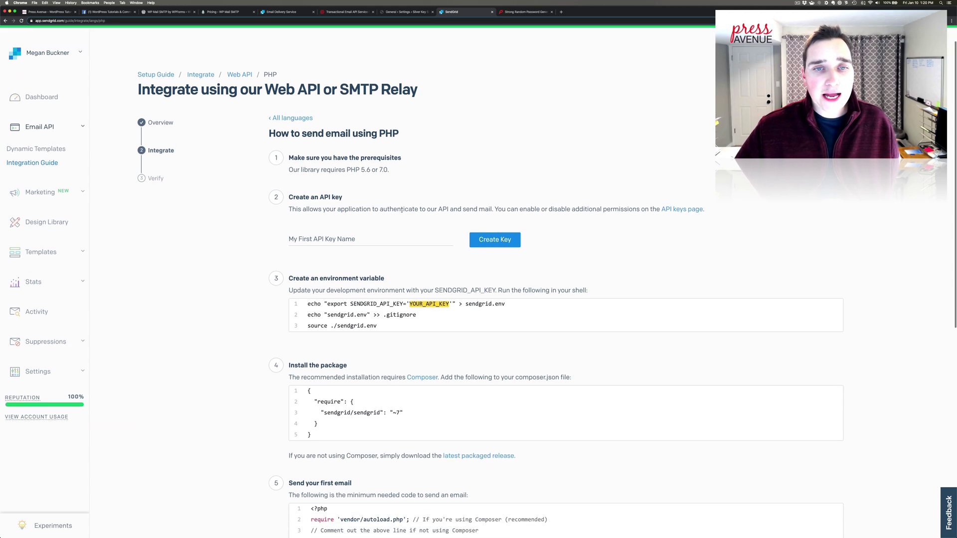
{"action": "scroll", "coordinate": [373, 195], "scroll_direction": "down", "scroll_amount": 1}
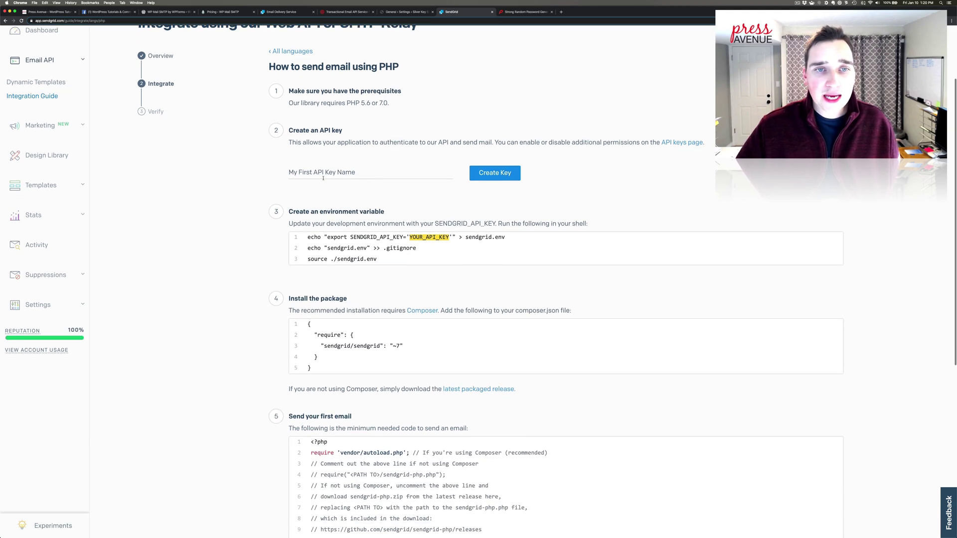
{"action": "left_click", "coordinate": [382, 173]}
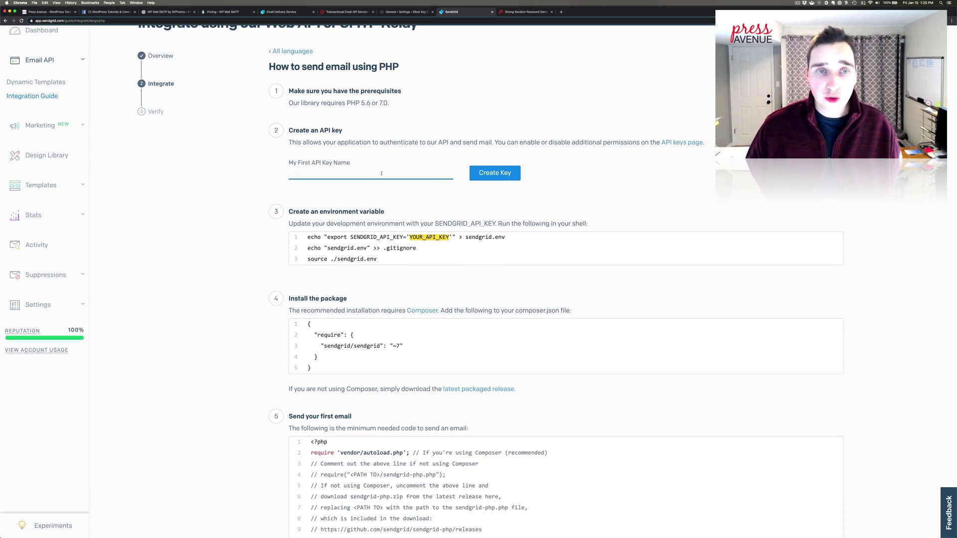
{"action": "type", "text": "S"}
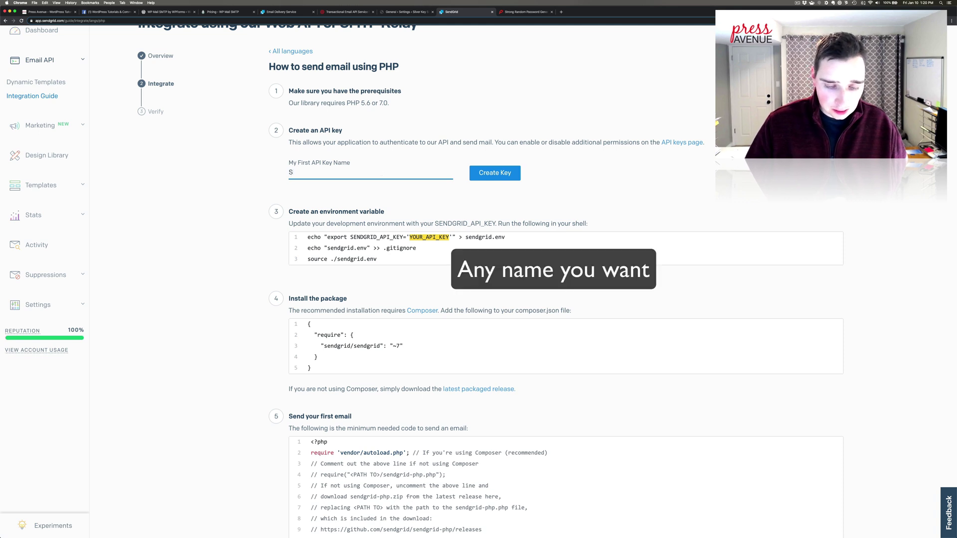
{"action": "type", "text": "ilverKey"}
{"action": "left_click", "coordinate": [497, 173]}
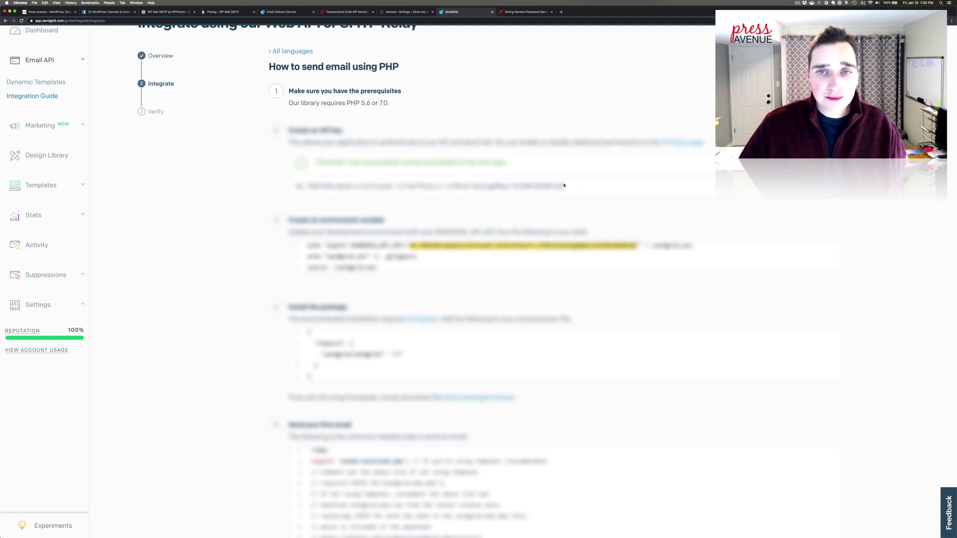
{"action": "left_click_drag", "start_coordinate": [562, 185], "coordinate": [296, 187]}
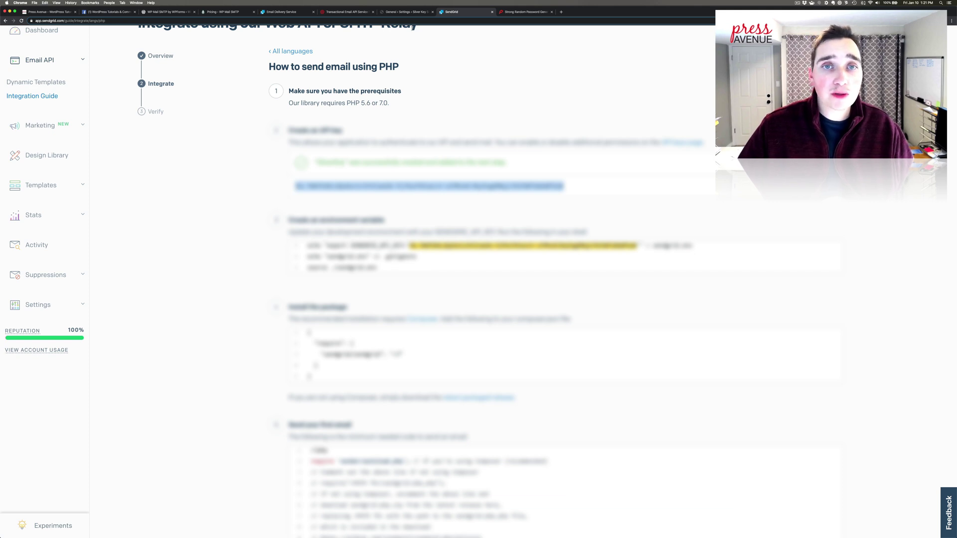
{"action": "left_click", "coordinate": [404, 11]}
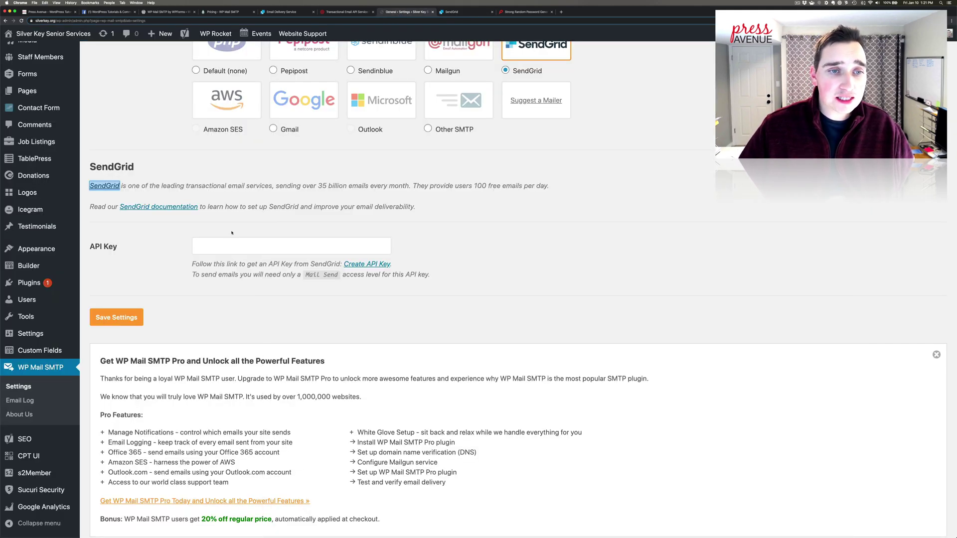
Step: Paste the SendGrid API key into the API Key field, save, and dismiss the password-manager prompt
{"action": "left_click", "coordinate": [212, 247]}
{"action": "right_click", "coordinate": [211, 251]}
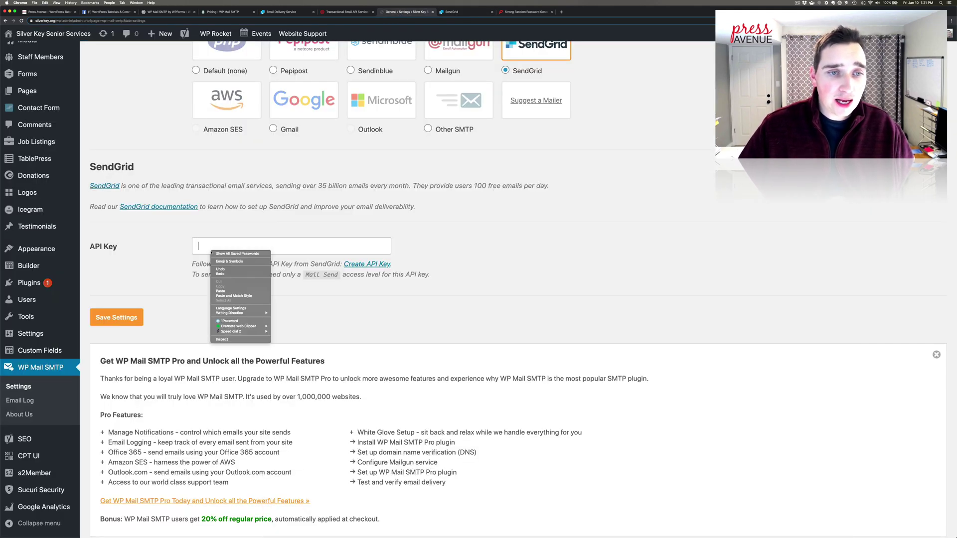
{"action": "left_click", "coordinate": [233, 292]}
{"action": "left_click", "coordinate": [119, 318]}
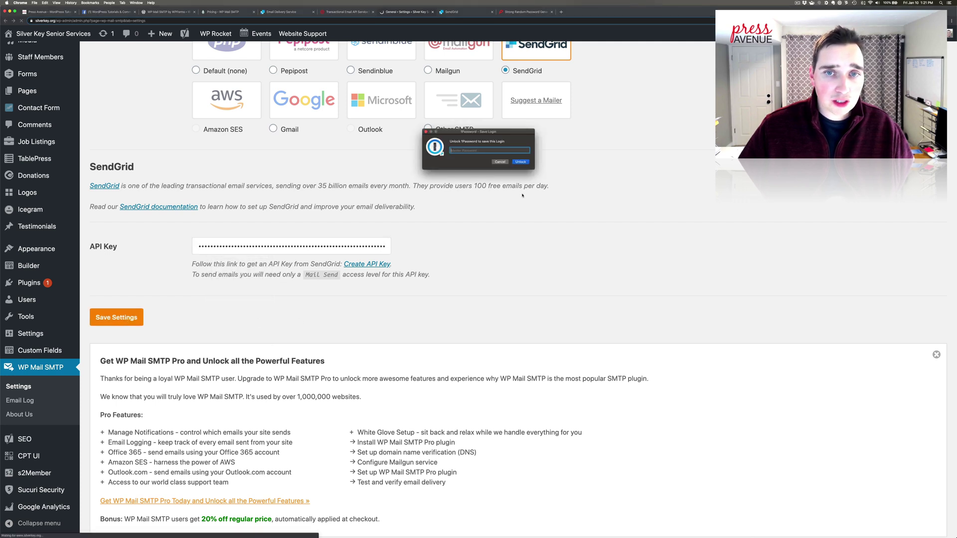
{"action": "left_click", "coordinate": [500, 162]}
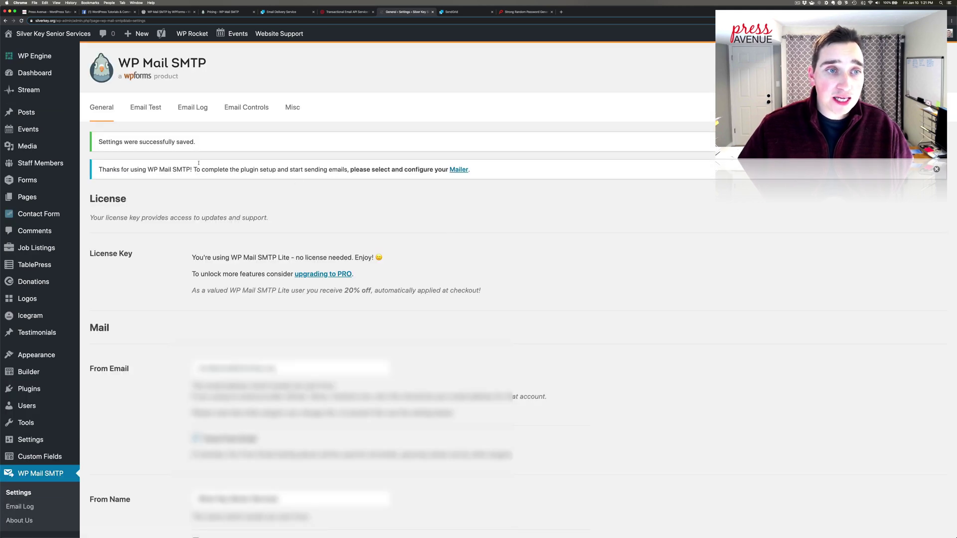
Step: Highlight the 'Settings were successfully saved' confirmation notice
{"action": "left_click_drag", "start_coordinate": [120, 142], "coordinate": [196, 143]}
{"action": "left_click", "coordinate": [202, 144]}
{"action": "scroll", "coordinate": [275, 189], "scroll_direction": "down", "scroll_amount": 10}
{"action": "scroll", "coordinate": [275, 190], "scroll_direction": "up", "scroll_amount": 3}
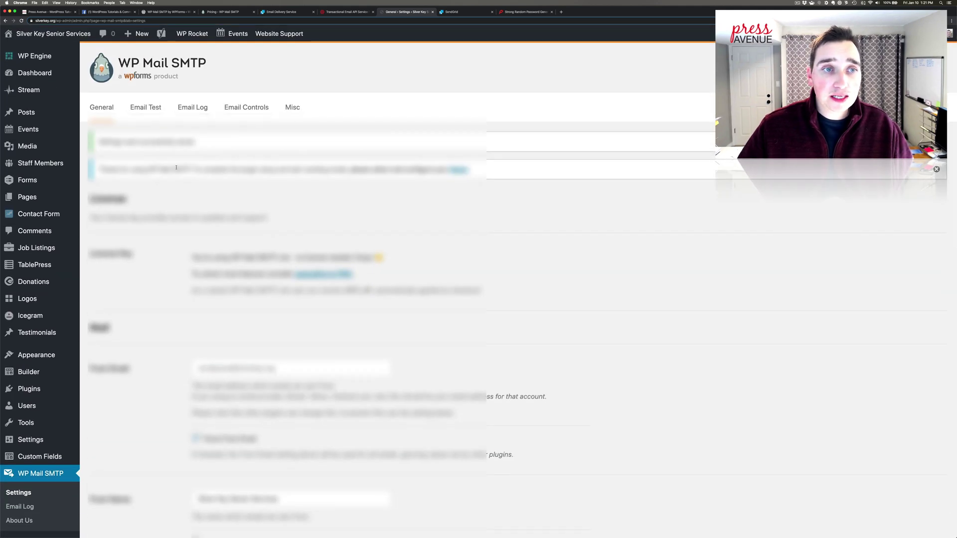
Step: Replace the Email Test Send To address with the site admin's address and send the test email
{"action": "left_click", "coordinate": [151, 115]}
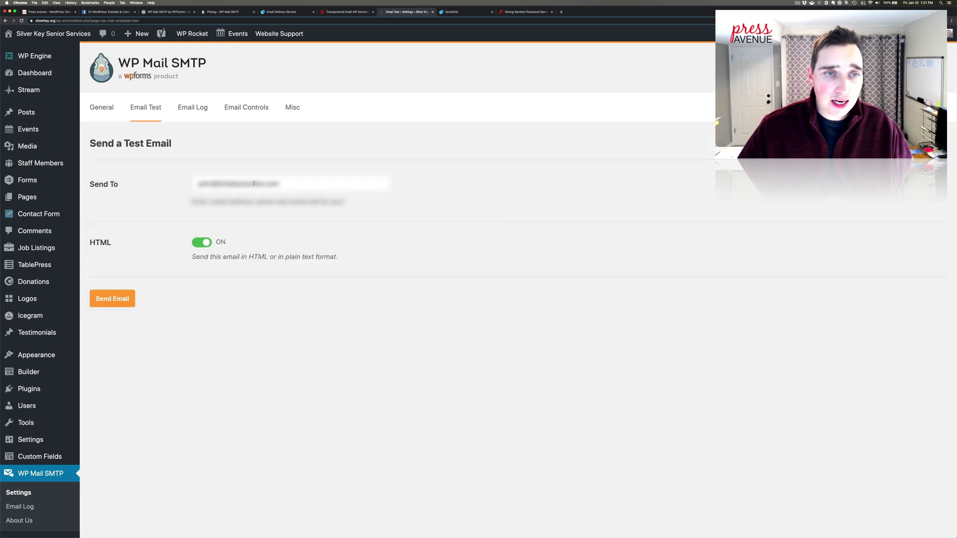
{"action": "triple_click", "coordinate": [254, 183]}
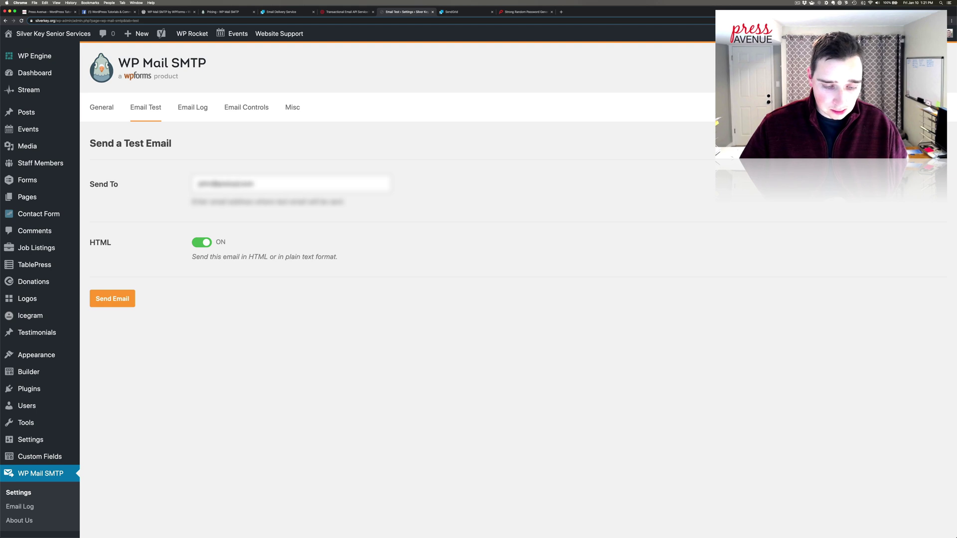
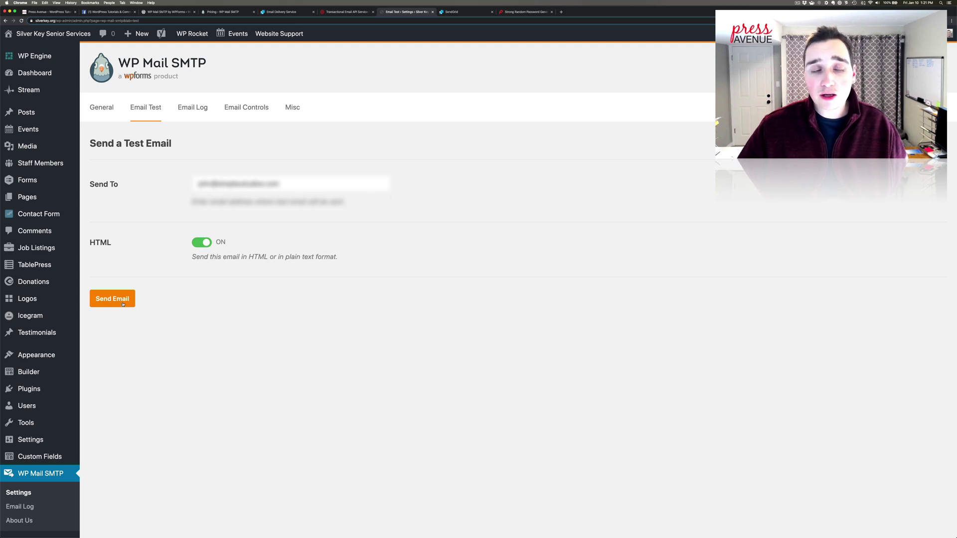
{"action": "left_click", "coordinate": [123, 304]}
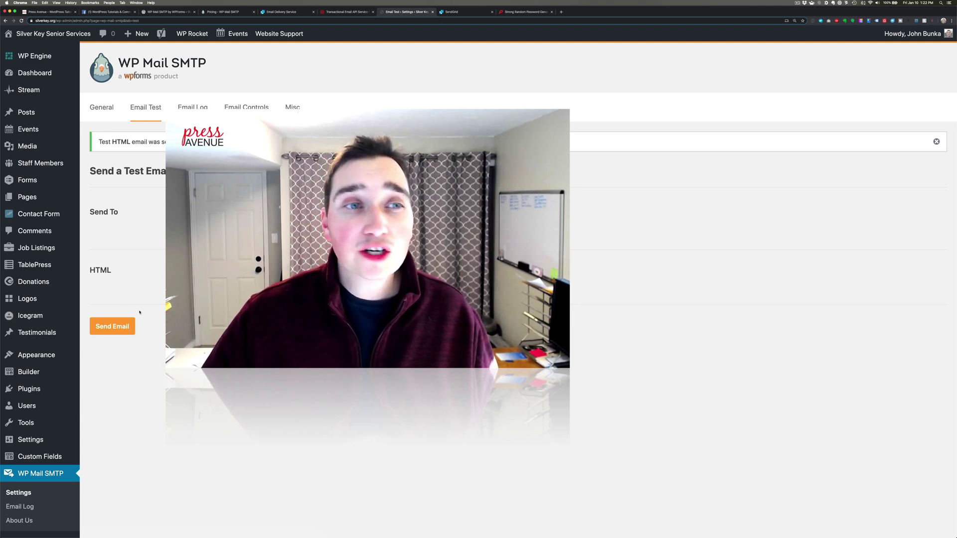
Step: Switch to the Facebook tab showing the WordPress Tutorials & Community Help group
{"action": "left_click", "coordinate": [107, 11]}
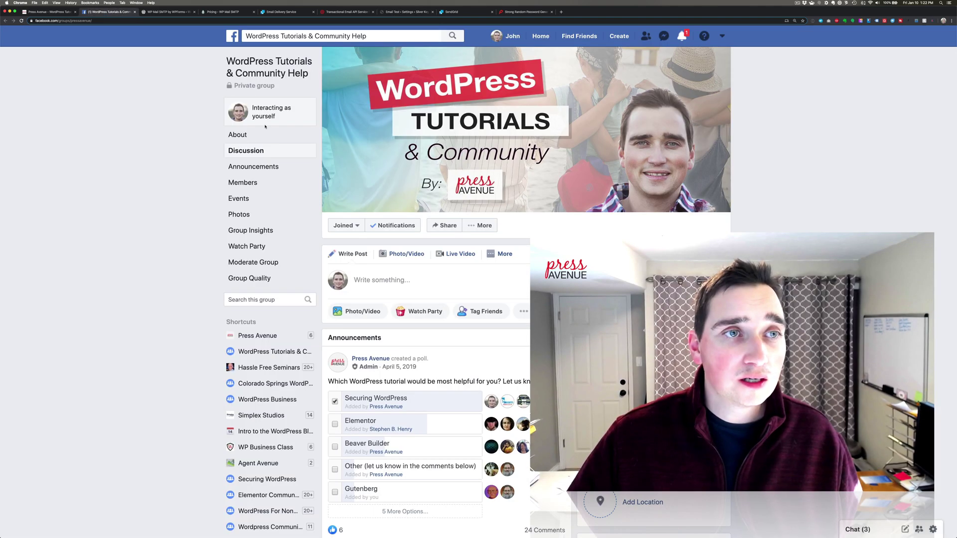